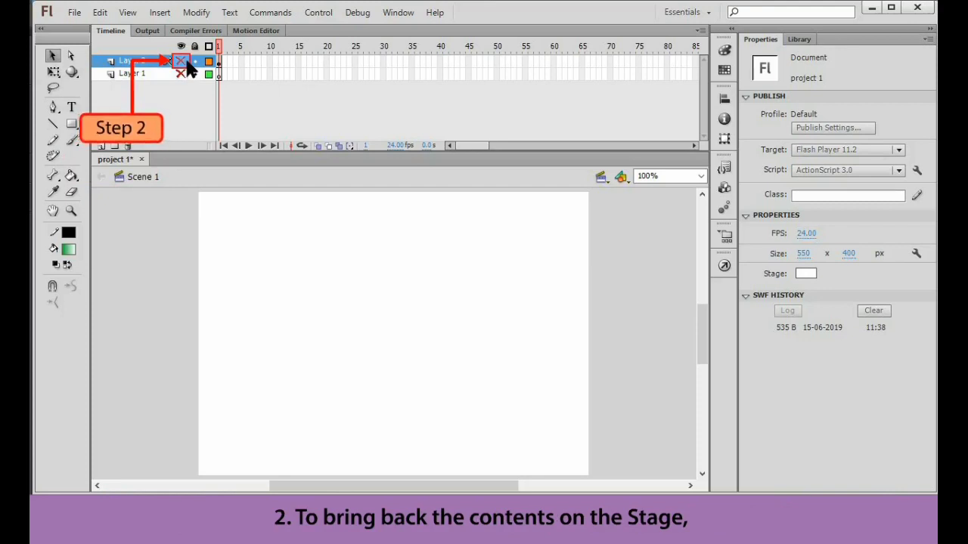
# Step: Show the hidden upper layer's contents on the Stage and toggle the lock of Layer 3
pyautogui.click(181, 62)
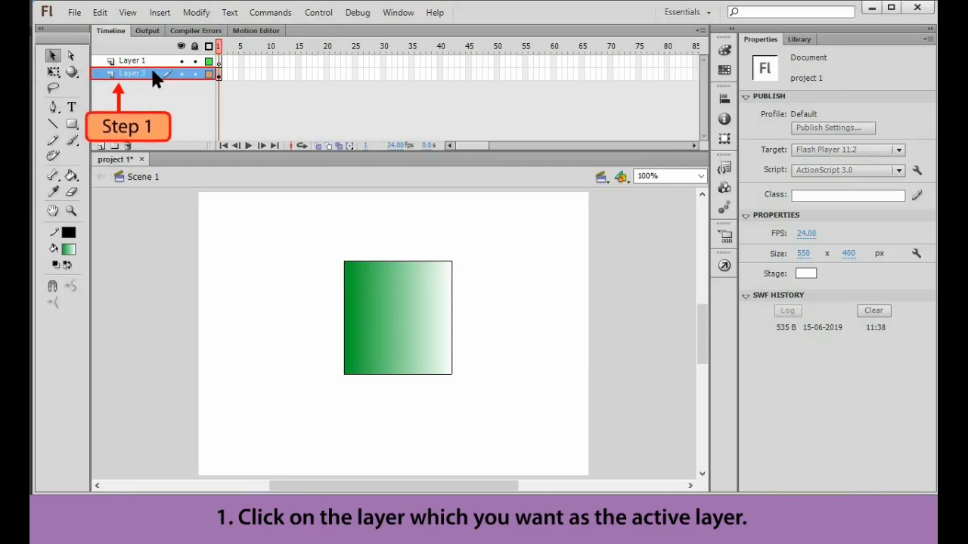
pyautogui.click(195, 73)
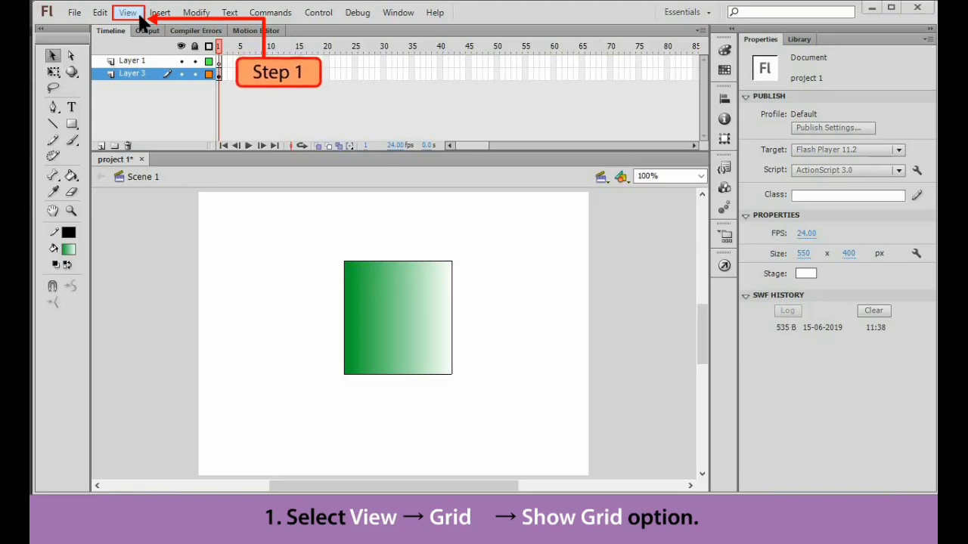
# Step: Display the grid on the Stage
pyautogui.click(138, 15)
pyautogui.moveTo(162, 153)
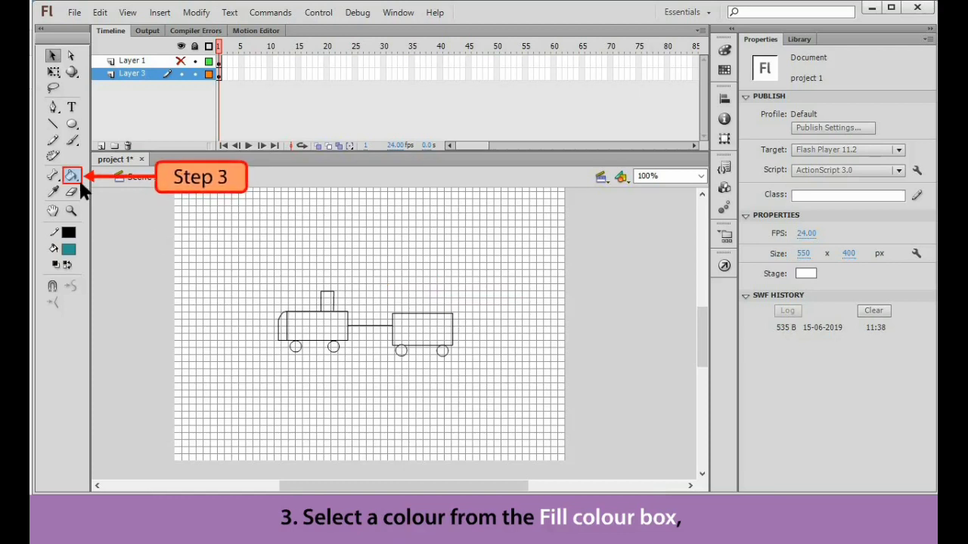
# Step: Choose a fill colour for the train drawing and display the Color panel
pyautogui.click(74, 254)
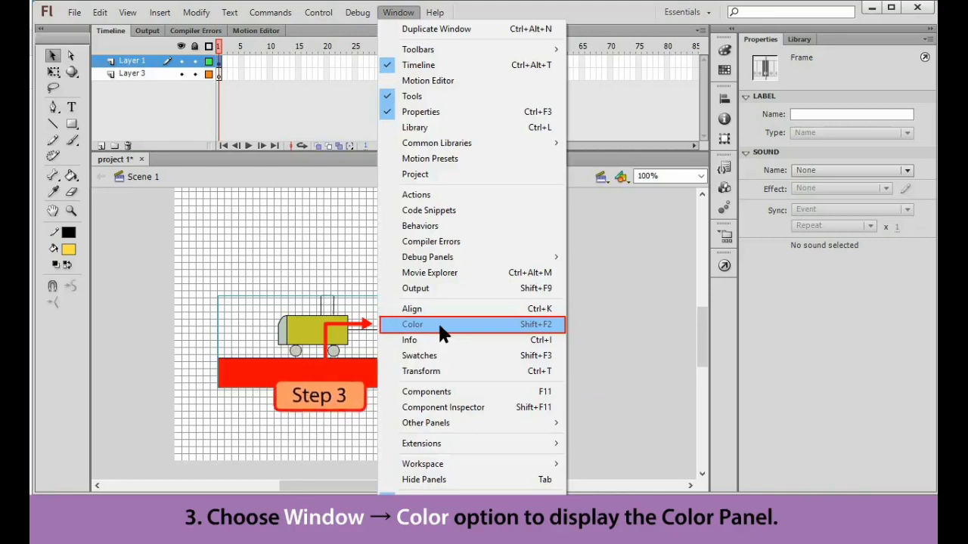
pyautogui.click(440, 327)
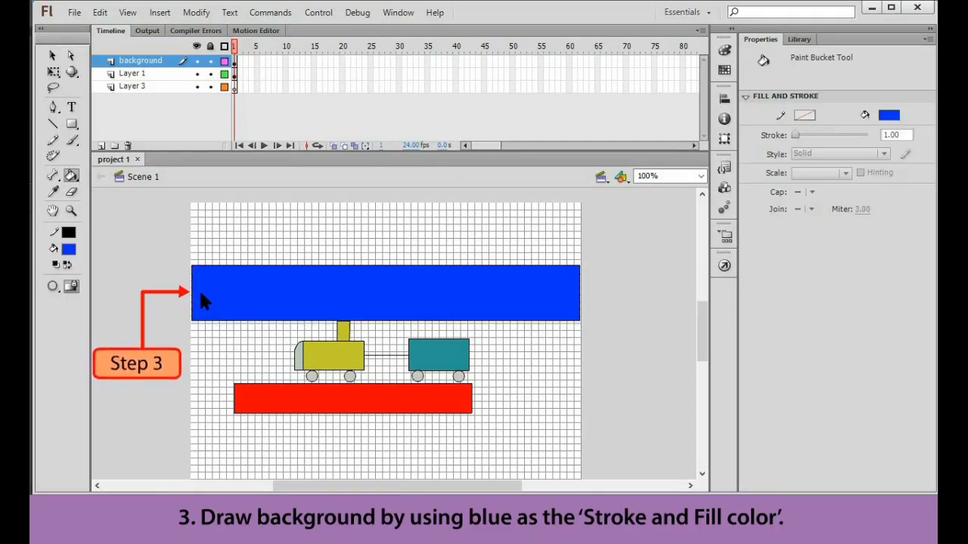
# Step: Fill the blue background rectangle with a purple linear gradient using the Paint Bucket tool
pyautogui.click(398, 14)
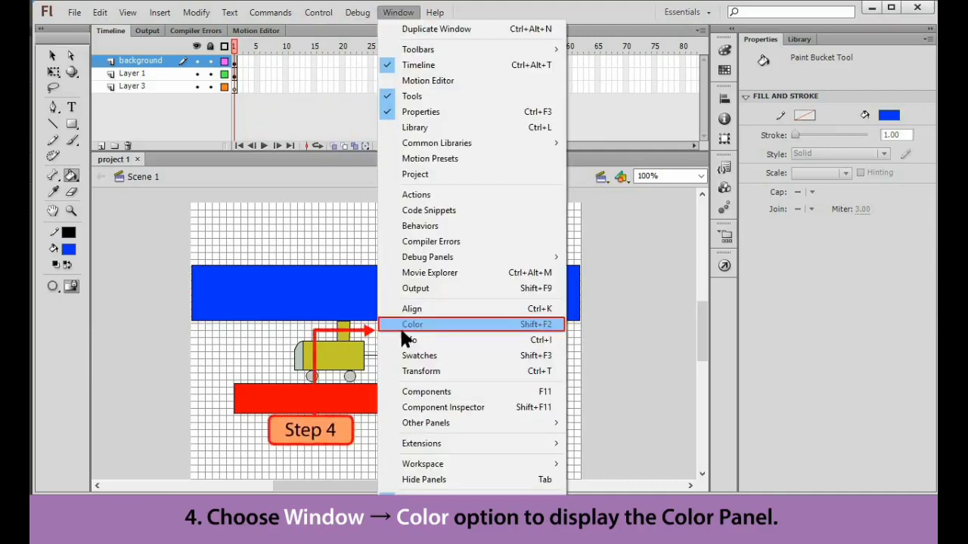
pyautogui.click(401, 330)
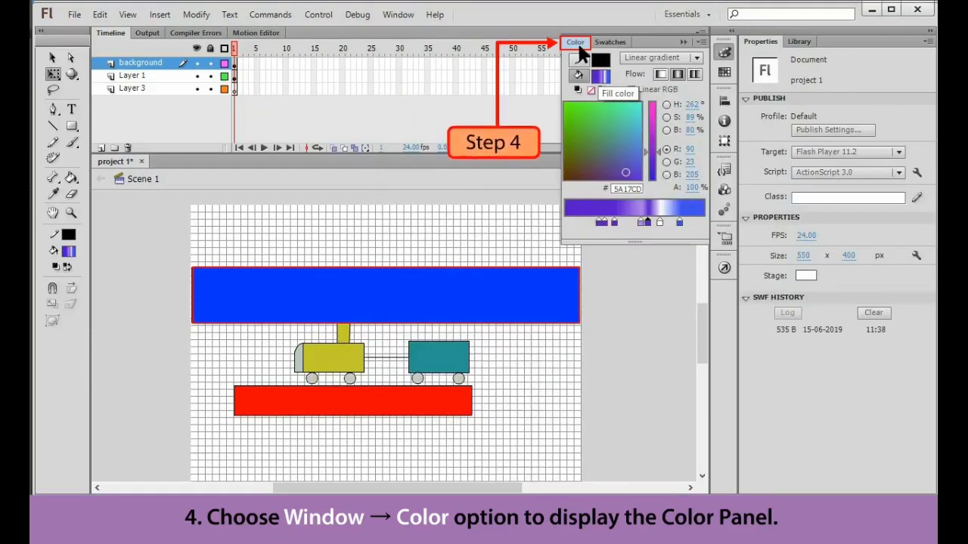
pyautogui.click(672, 59)
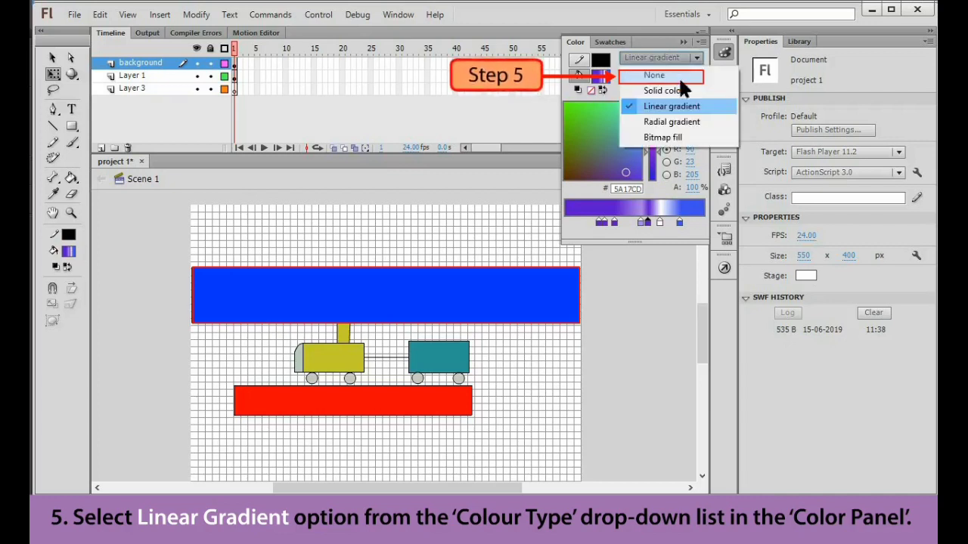
pyautogui.click(706, 105)
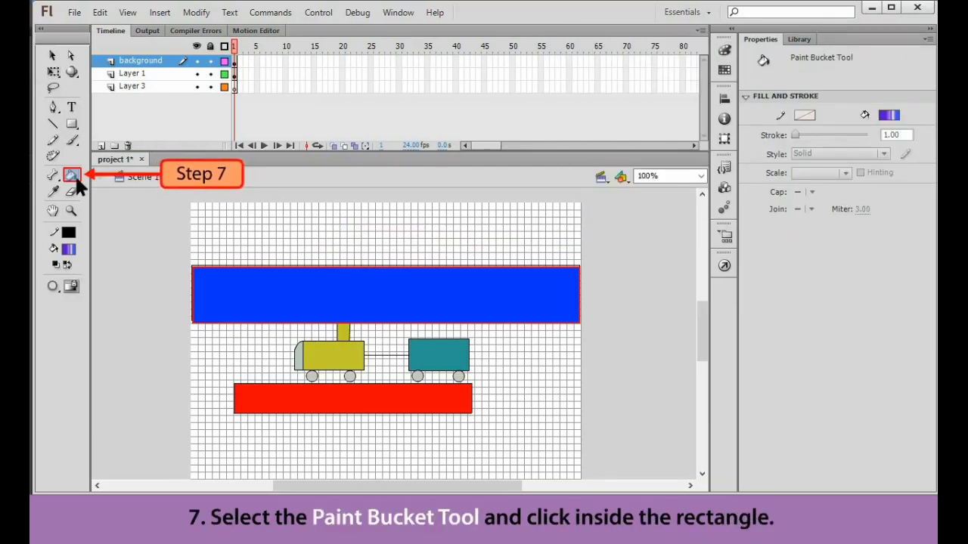
pyautogui.click(523, 292)
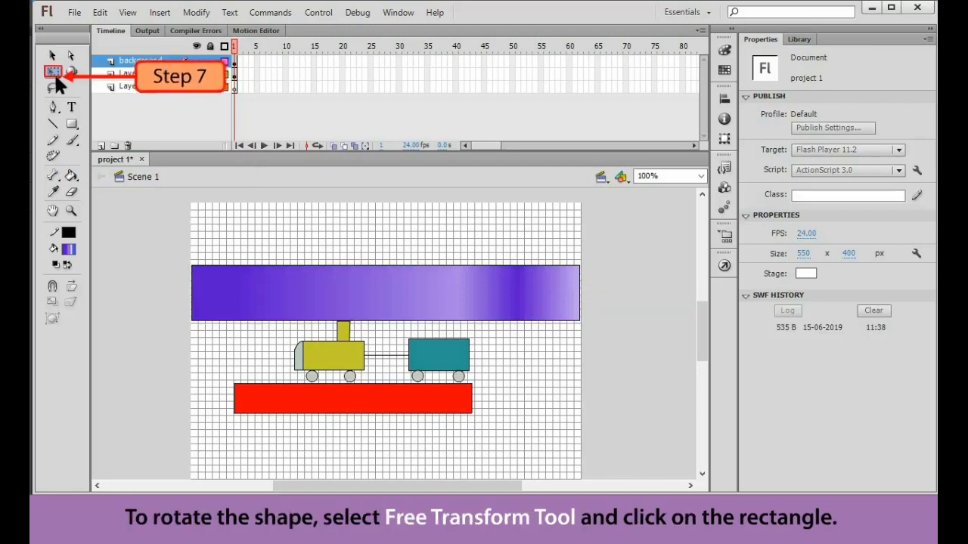
# Step: Select the gradient background rectangle with Free Transform and rotate it 90° clockwise
pyautogui.click(521, 295)
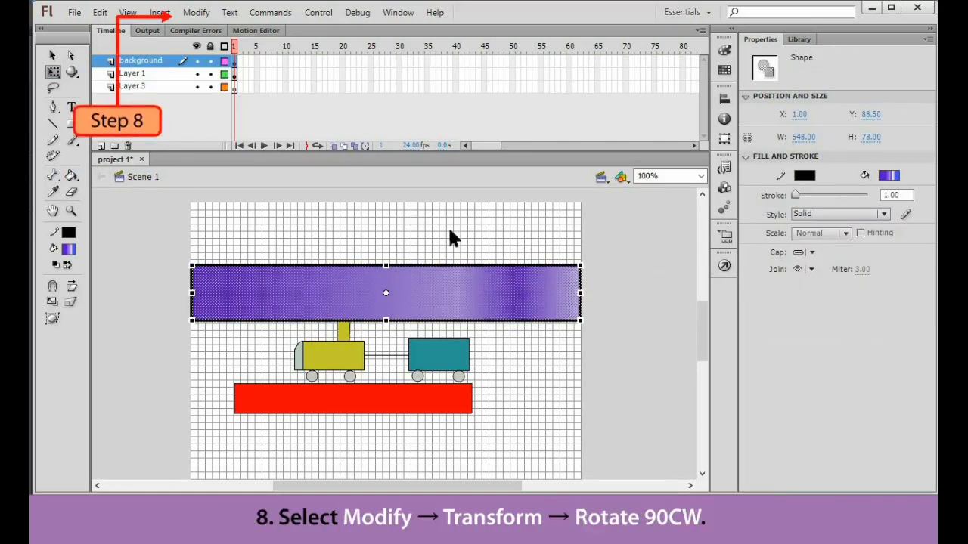
pyautogui.click(196, 13)
pyautogui.moveTo(210, 191)
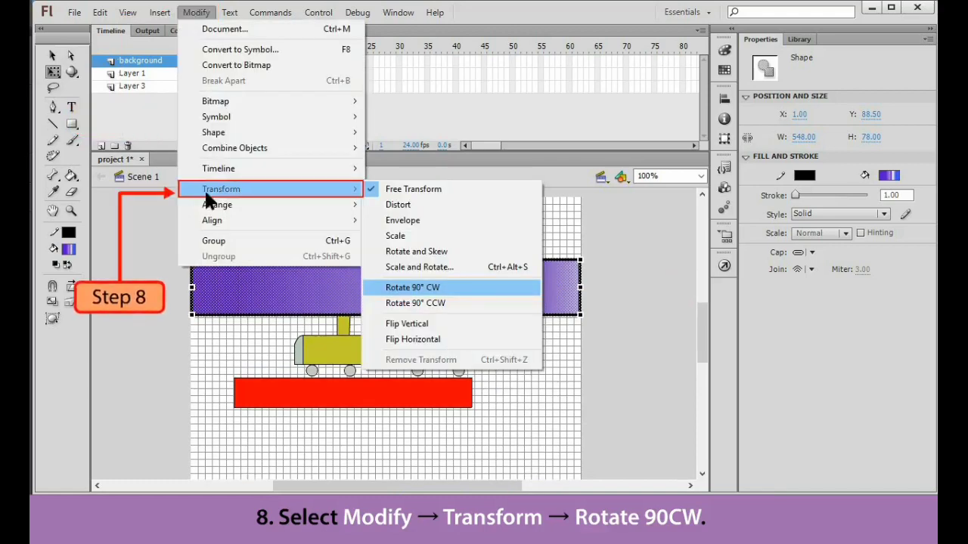
pyautogui.click(467, 288)
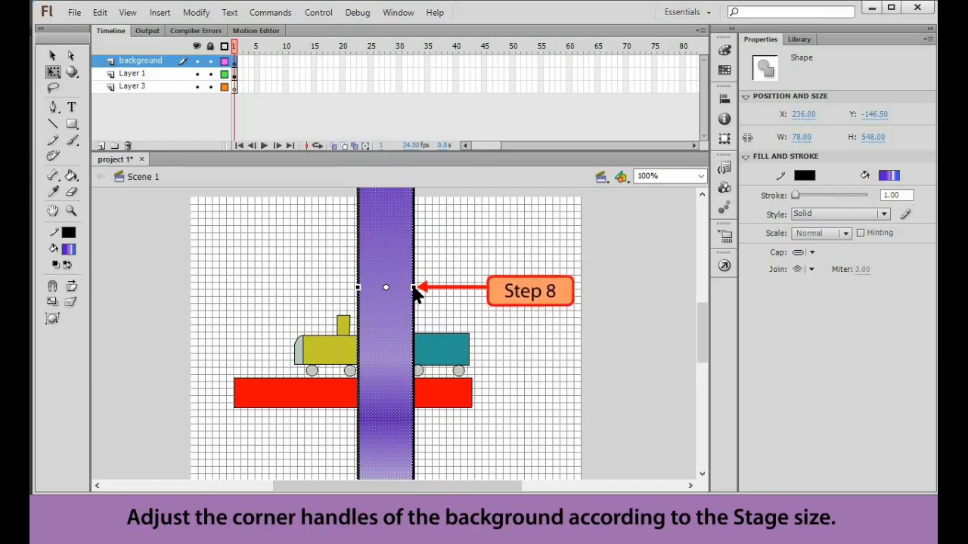
# Step: Convert the rotated background rectangle to a Graphic symbol named background
pyautogui.click(192, 12)
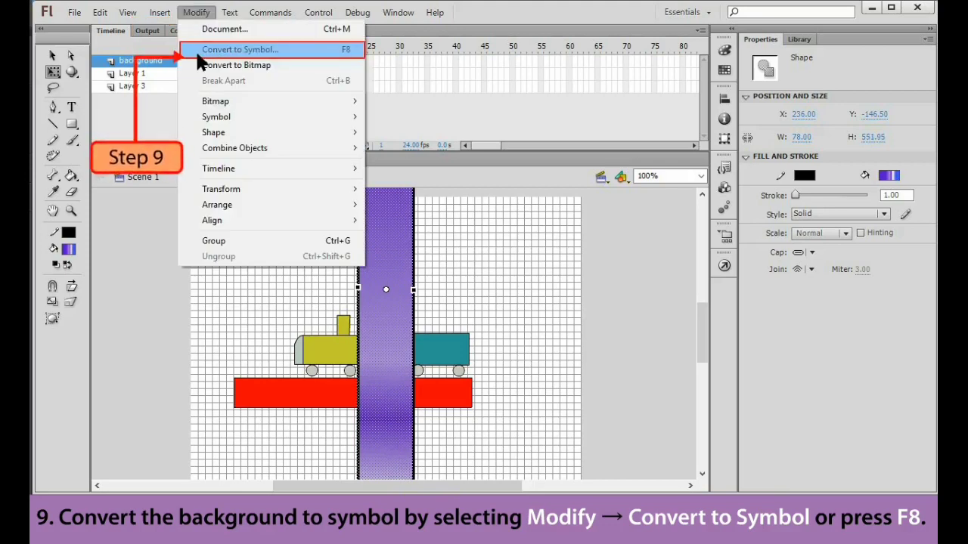
pyautogui.click(195, 50)
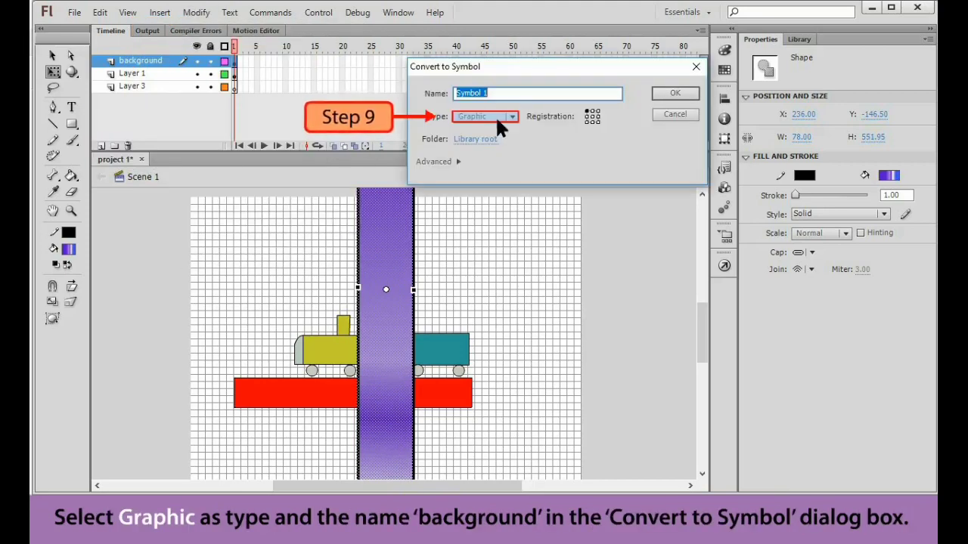
pyautogui.write('background')
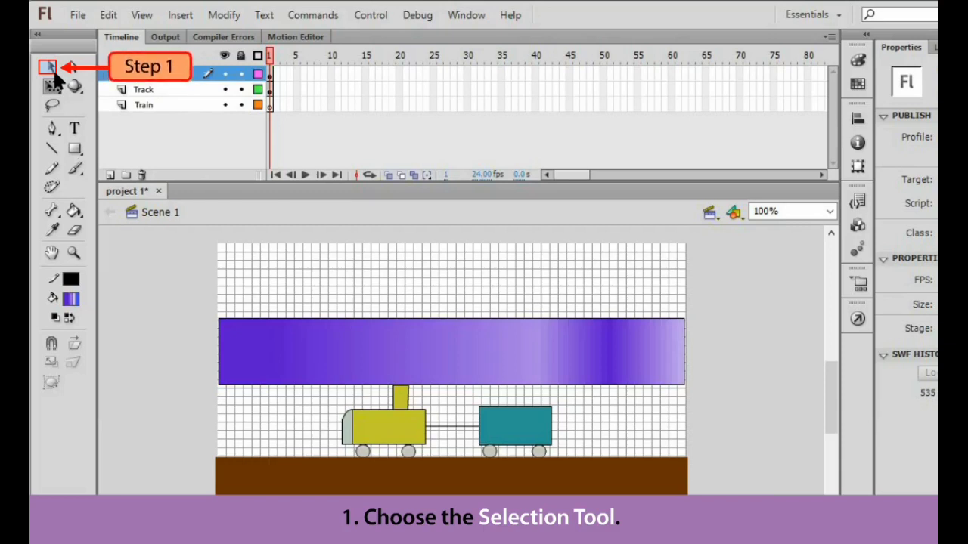
# Step: On the train layer, draw a Stage-wide grass rectangle below the brown track with no stroke and a #009900 green fill
pyautogui.click(223, 103)
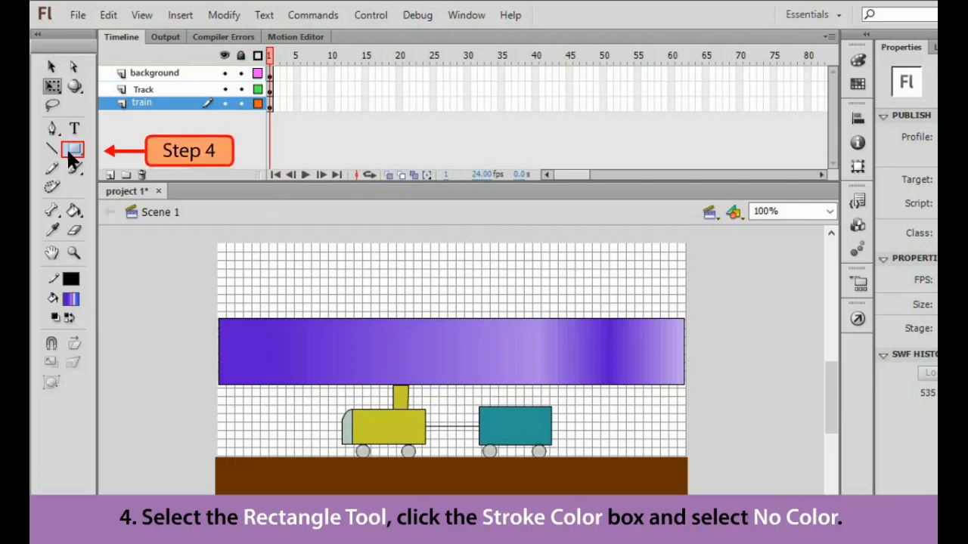
pyautogui.click(70, 279)
pyautogui.click(256, 290)
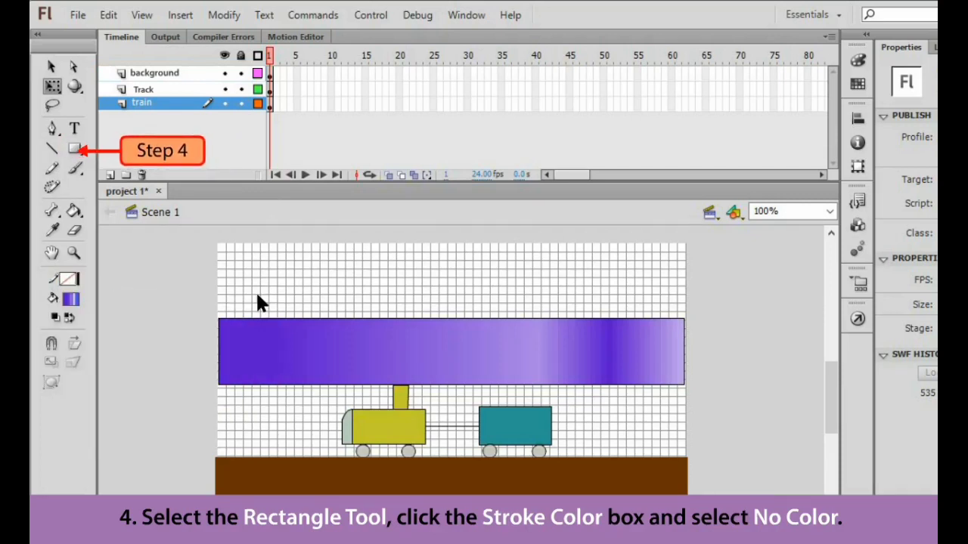
pyautogui.click(72, 303)
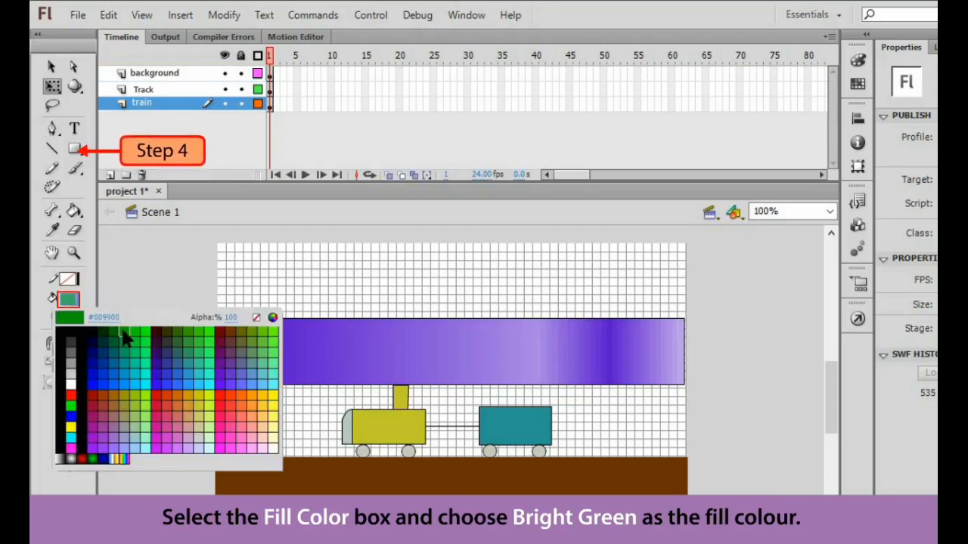
pyautogui.click(126, 338)
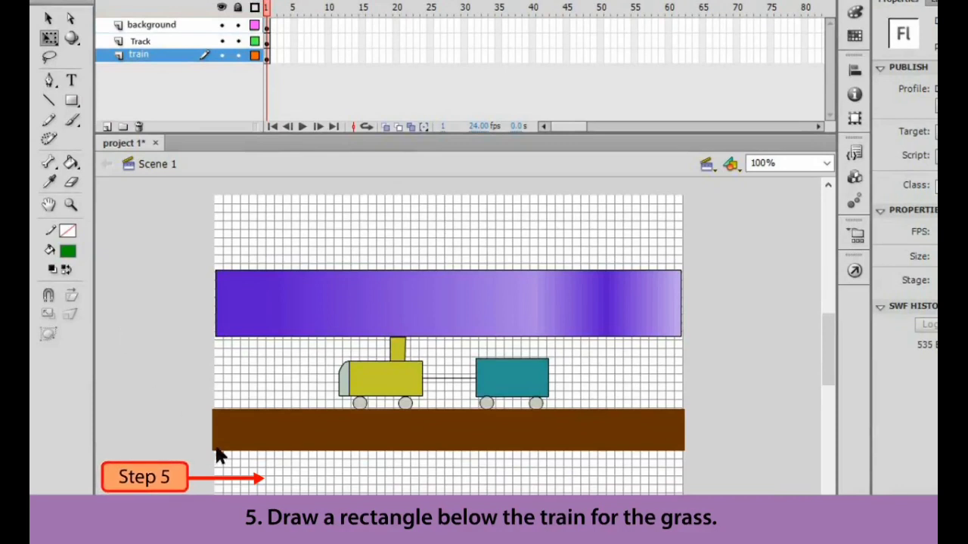
pyautogui.moveTo(214, 465); pyautogui.dragTo(684, 499)
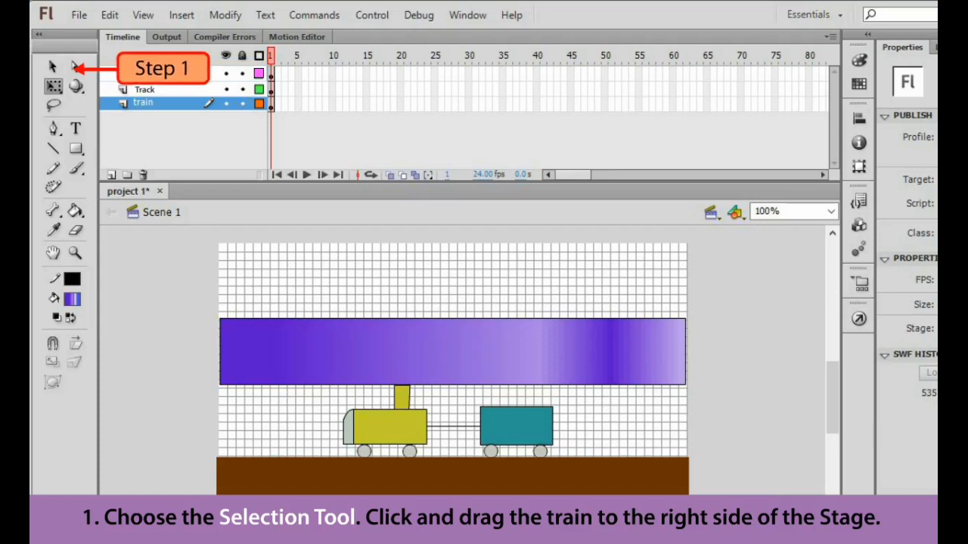
# Step: Create a motion tween for the train on frame 1 of the train layer
pyautogui.click(53, 65)
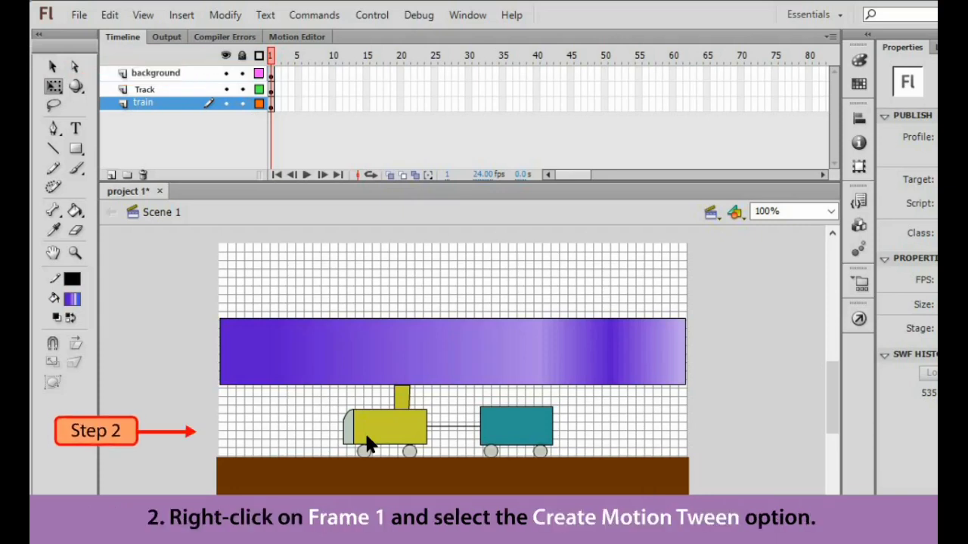
pyautogui.rightClick(225, 428)
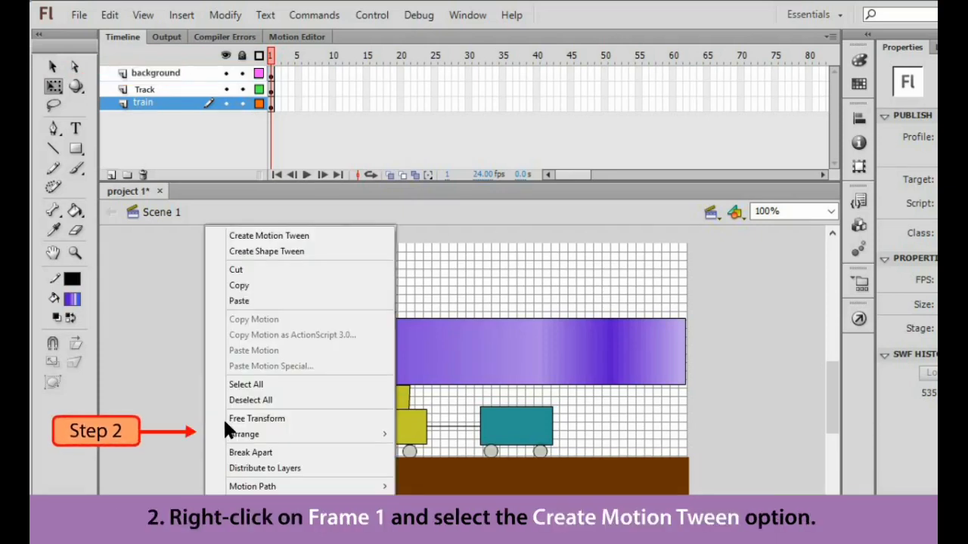
pyautogui.click(224, 236)
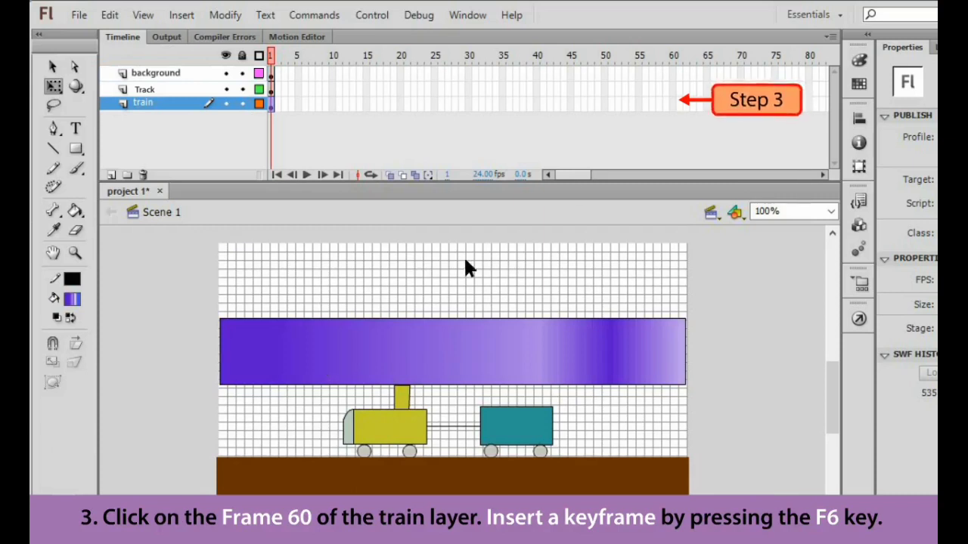
# Step: Insert a keyframe at frame 60 of the train layer and move the train to the left side of the Stage
pyautogui.click(671, 103)
pyautogui.press('F6')
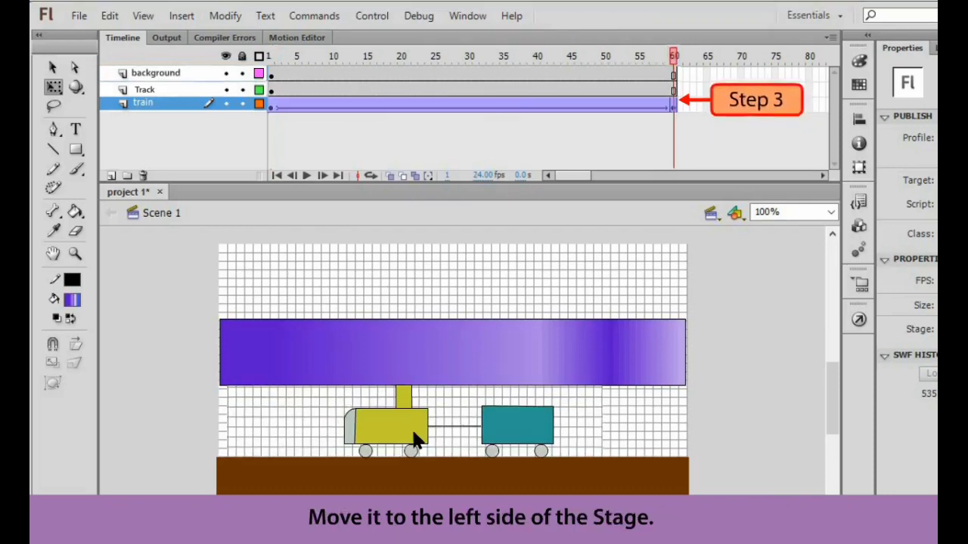
pyautogui.moveTo(415, 434); pyautogui.dragTo(287, 439)
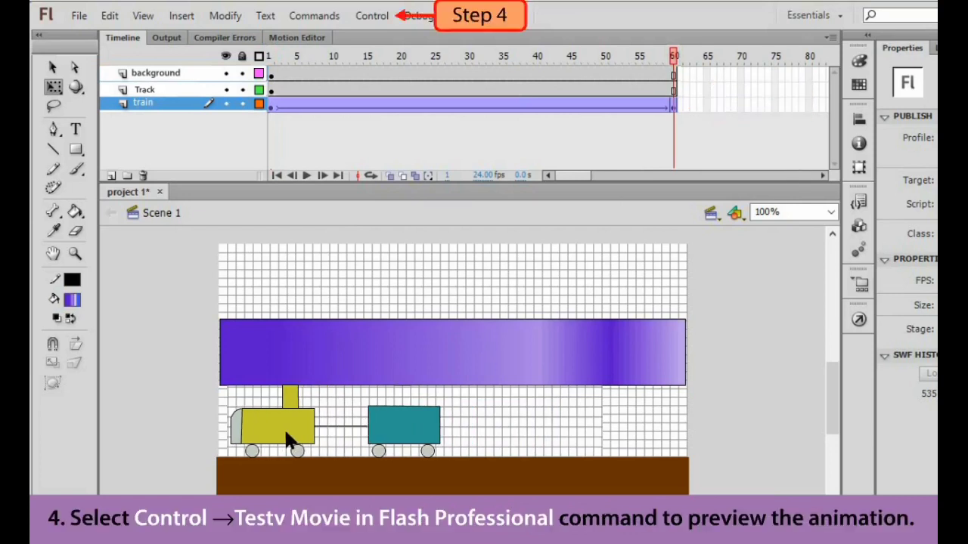
# Step: Preview the train animation by testing the movie in Flash Professional
pyautogui.click(371, 16)
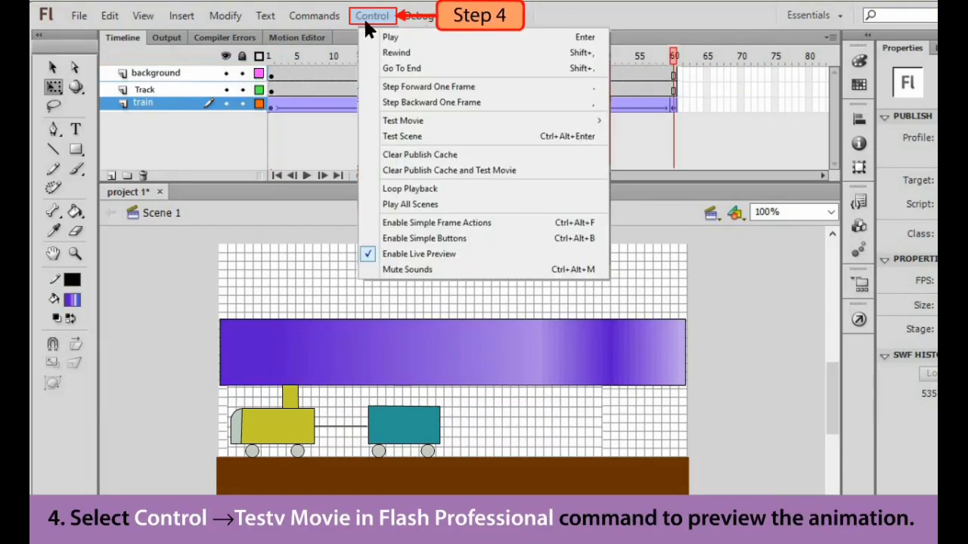
pyautogui.moveTo(420, 119)
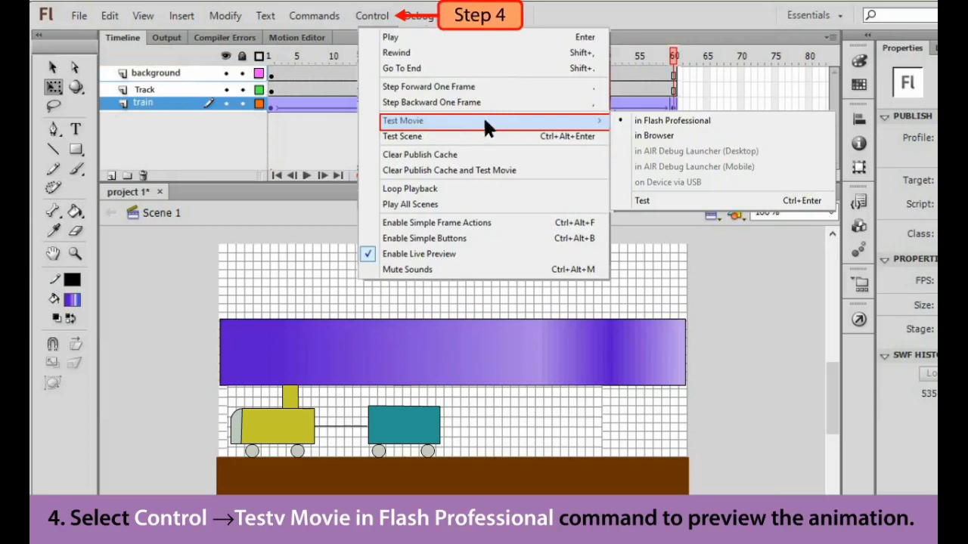
pyautogui.click(706, 120)
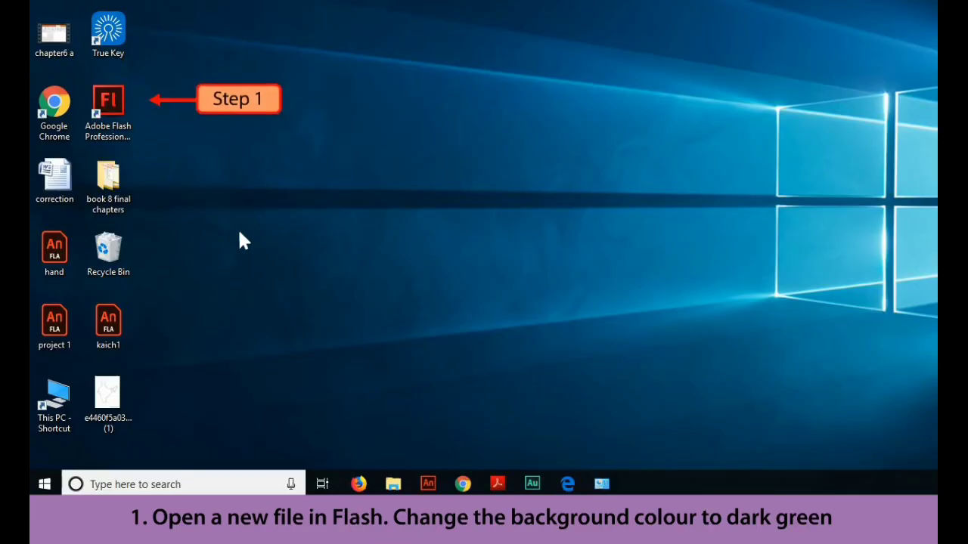
# Step: Open Adobe Flash Professional and set the Text tool's colour to dark green in the new document
pyautogui.click(133, 112)
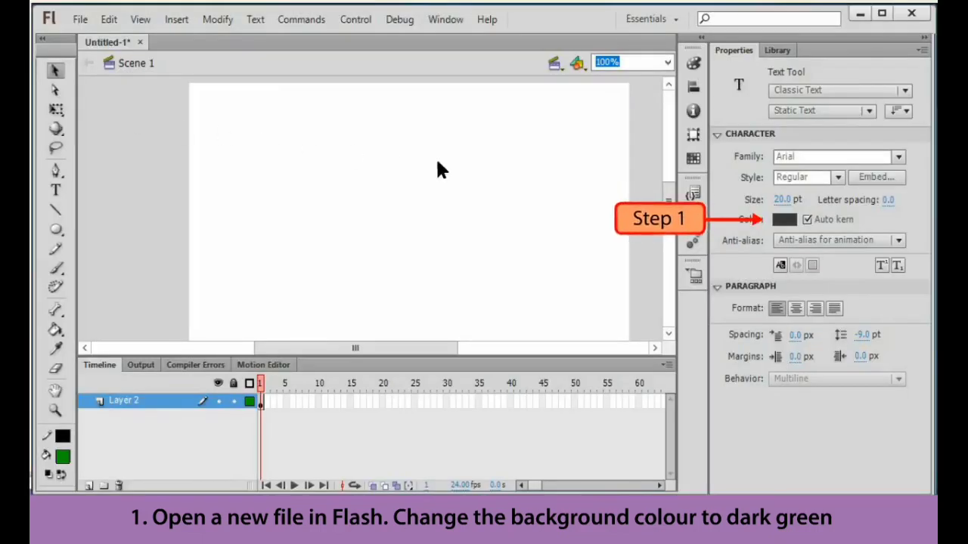
pyautogui.click(784, 219)
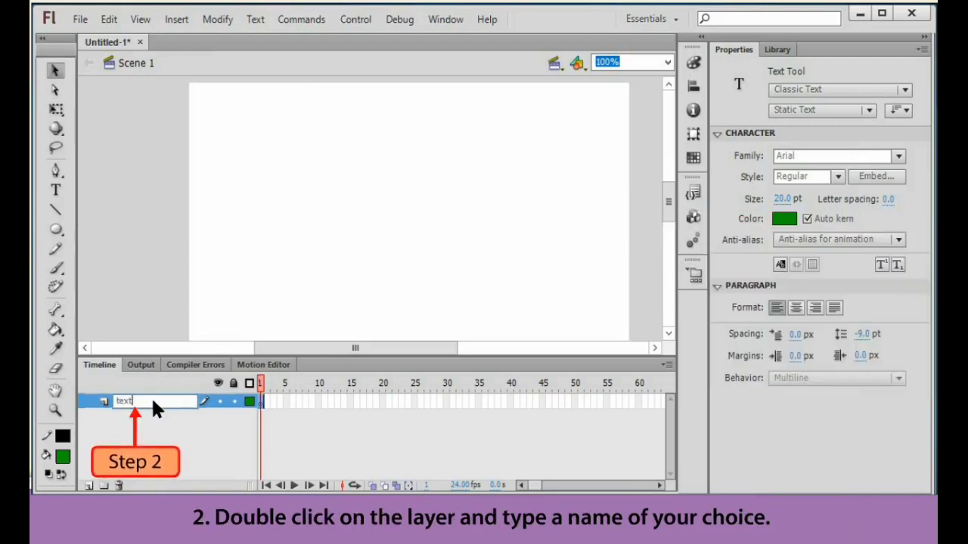
# Step: Rename the layer as text and place the text "Test" on the upper part of the Stage, selected
pyautogui.press('Return')
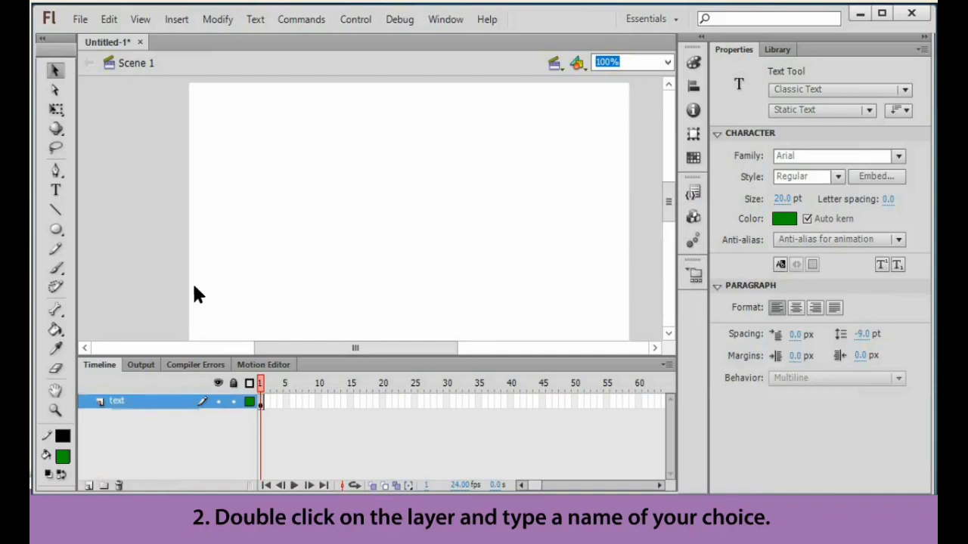
pyautogui.click(61, 191)
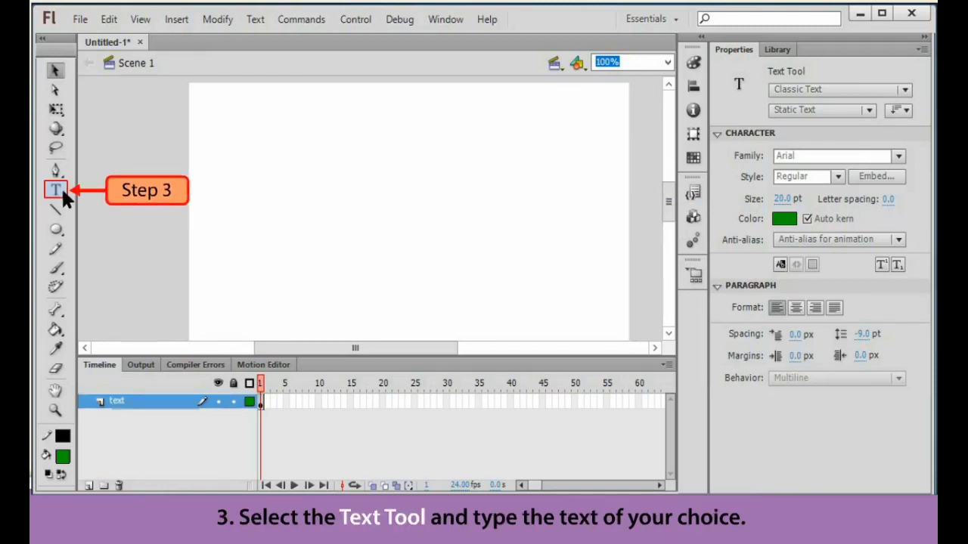
pyautogui.click(301, 139)
pyautogui.write('Test')
pyautogui.press('Escape')
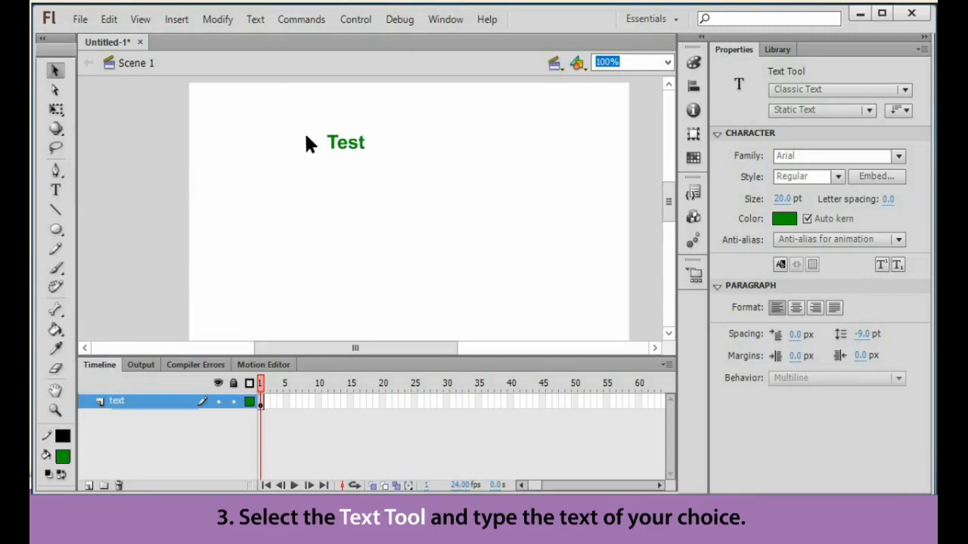
pyautogui.click(340, 144)
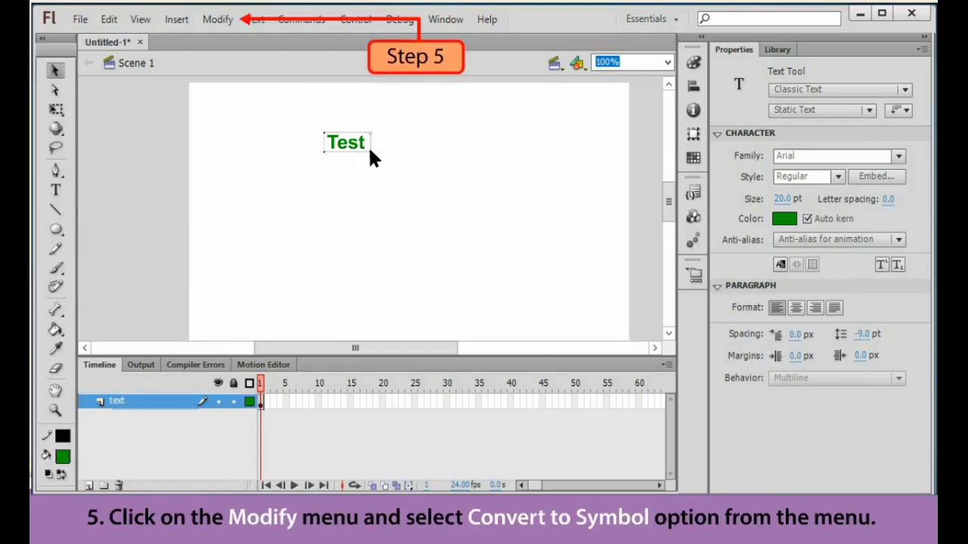
# Step: Convert the text "Test" to a symbol and move it to the upper-left part of the Stage
pyautogui.click(217, 19)
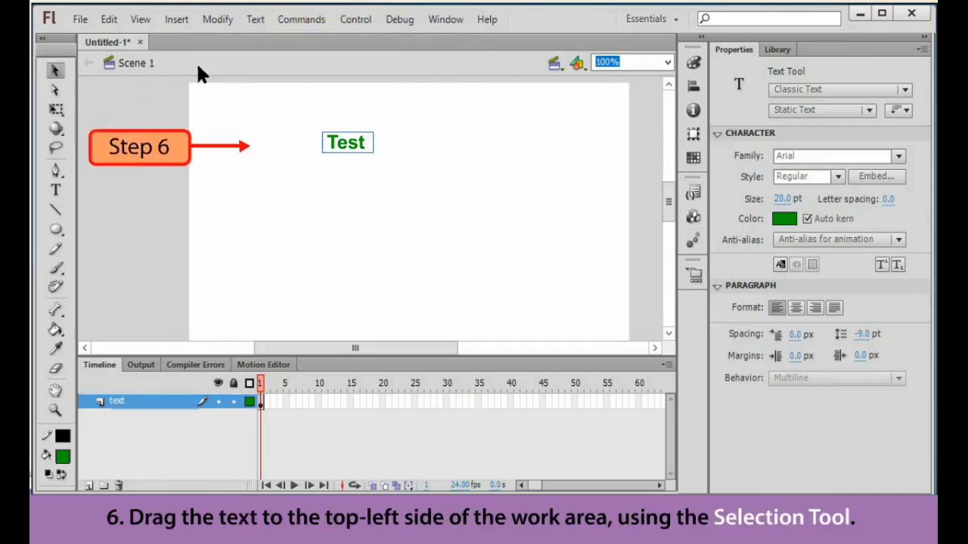
pyautogui.click(54, 70)
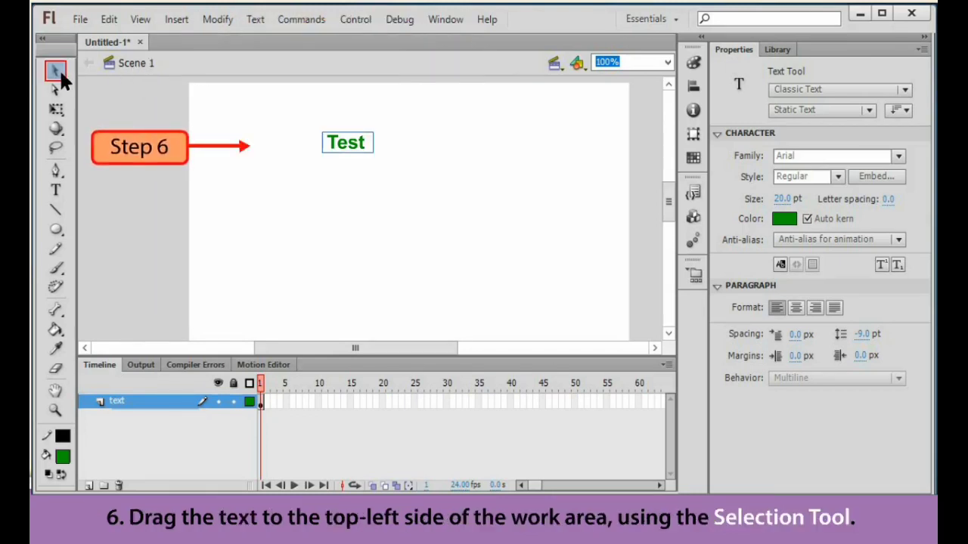
pyautogui.moveTo(348, 149); pyautogui.dragTo(284, 152)
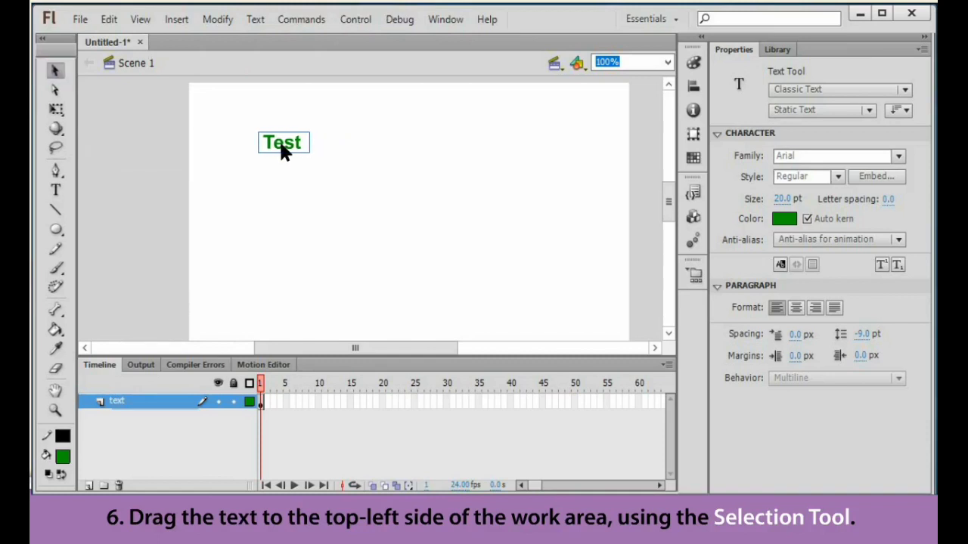
# Step: Create a motion tween on the text layer with a keyframe at frame 40, moving the text to the Stage's lower-right corner
pyautogui.rightClick(254, 191)
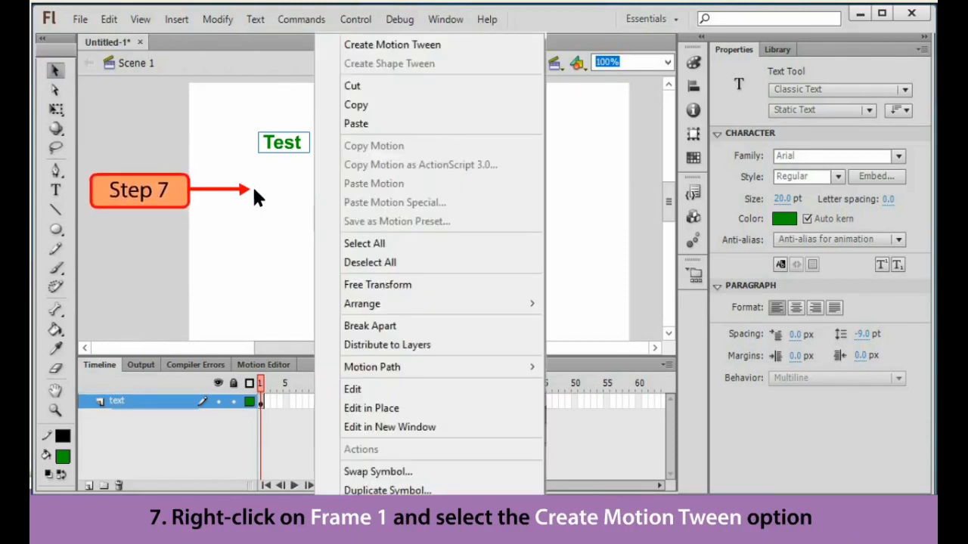
pyautogui.click(413, 44)
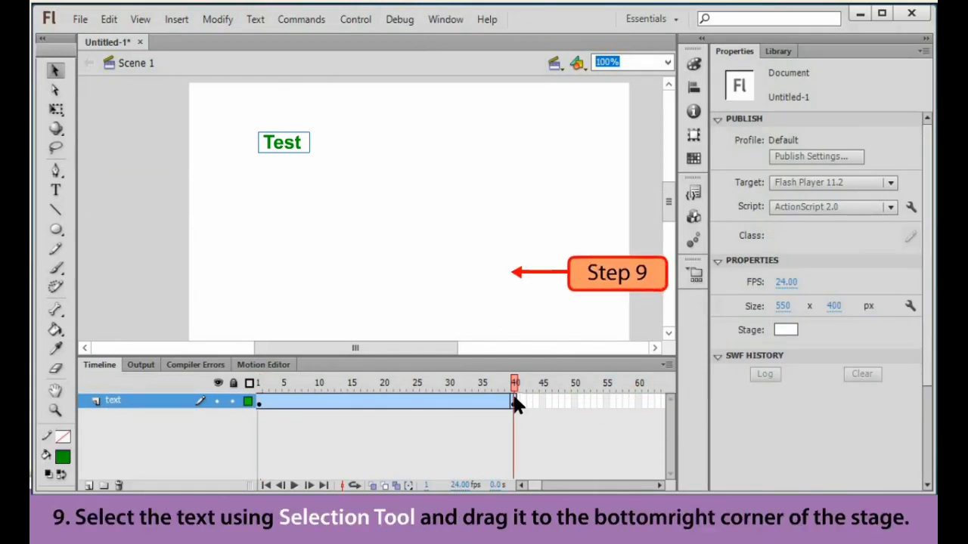
pyautogui.click(54, 70)
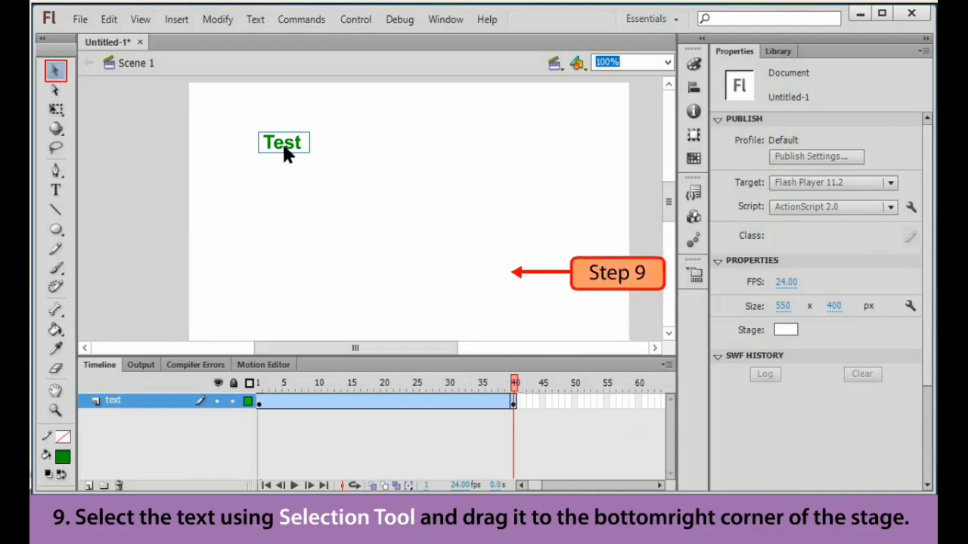
pyautogui.moveTo(285, 152); pyautogui.dragTo(489, 274)
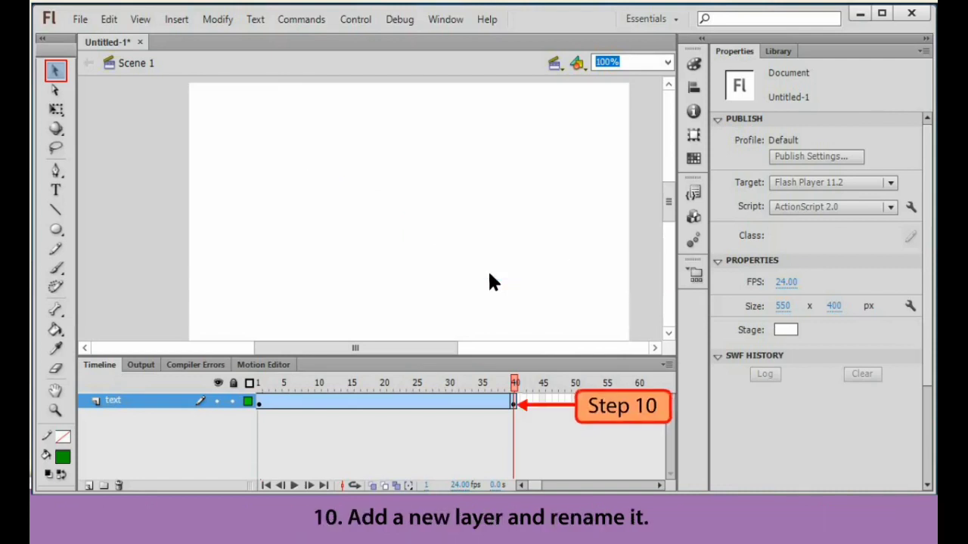
# Step: Add a new layer above the text layer and rename it oval
pyautogui.click(89, 485)
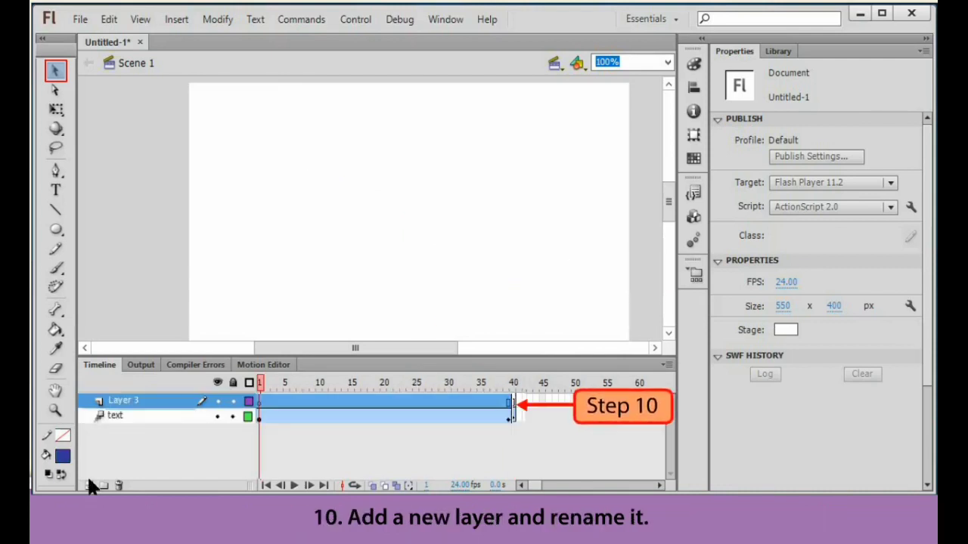
pyautogui.doubleClick(124, 401)
pyautogui.write('oval')
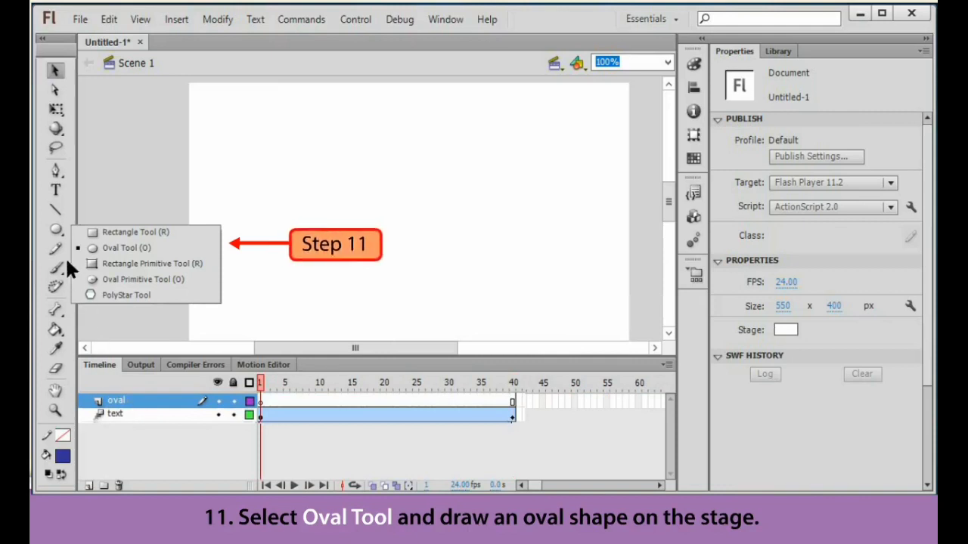
# Step: Draw a wide blue oval on the upper part of the Stage and make the oval layer a mask for the text
pyautogui.click(203, 249)
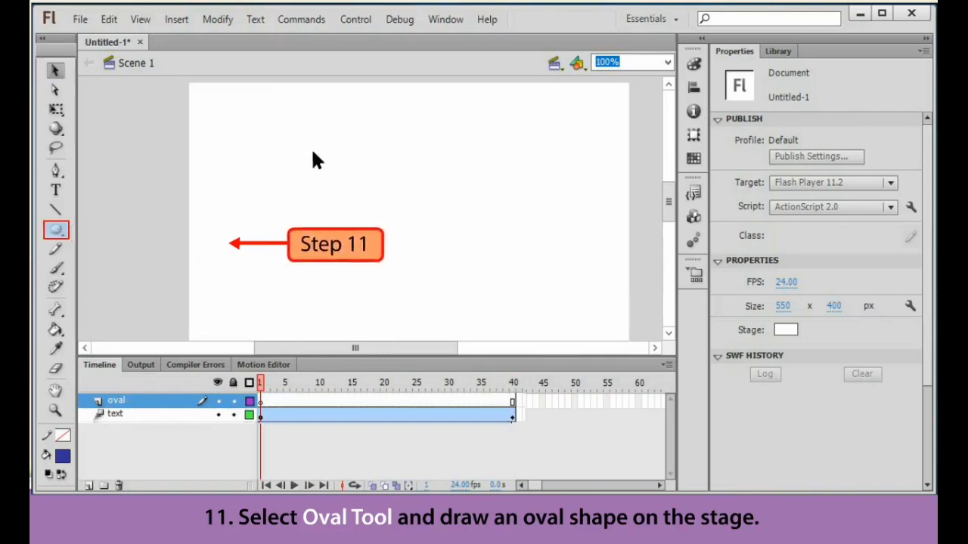
pyautogui.moveTo(287, 114); pyautogui.dragTo(448, 195)
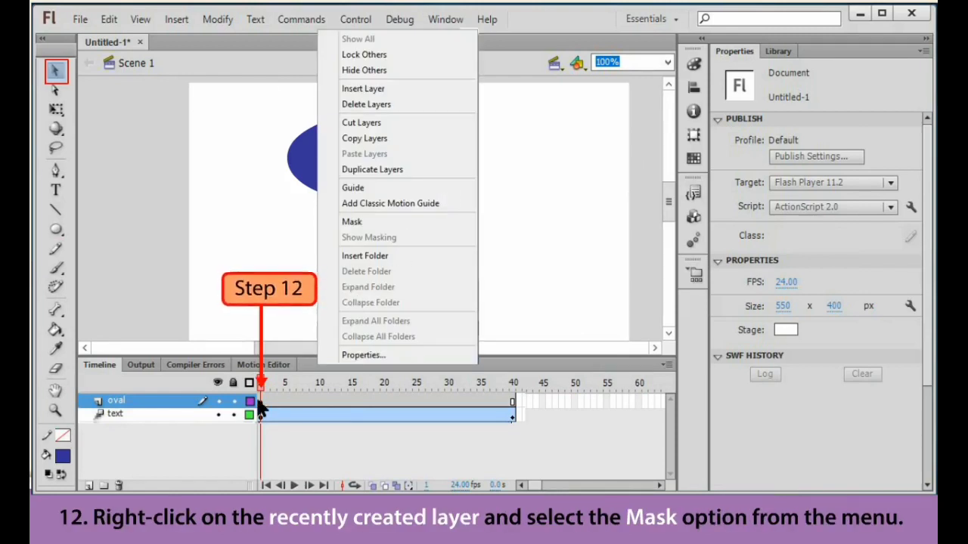
pyautogui.click(377, 219)
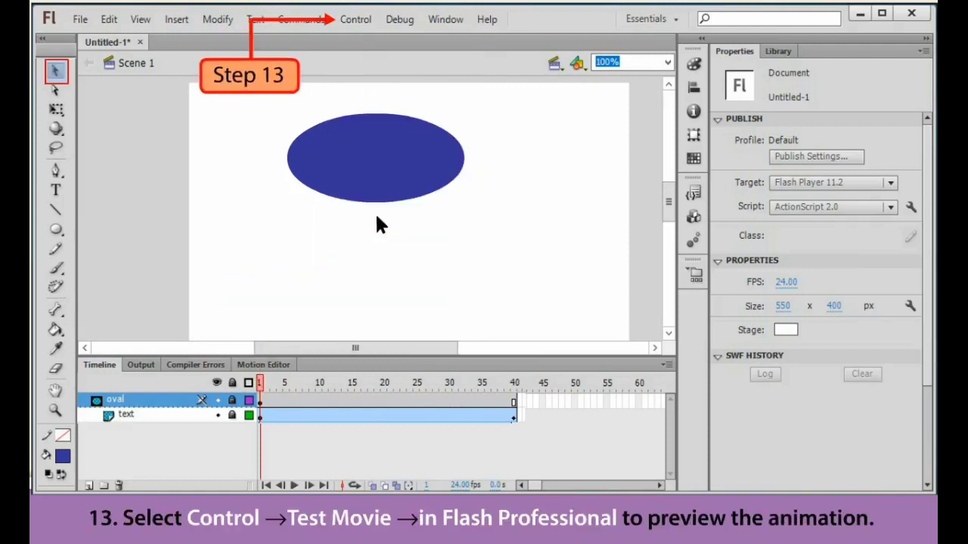
# Step: Preview the masked text animation by testing the movie in Flash Professional
pyautogui.click(357, 20)
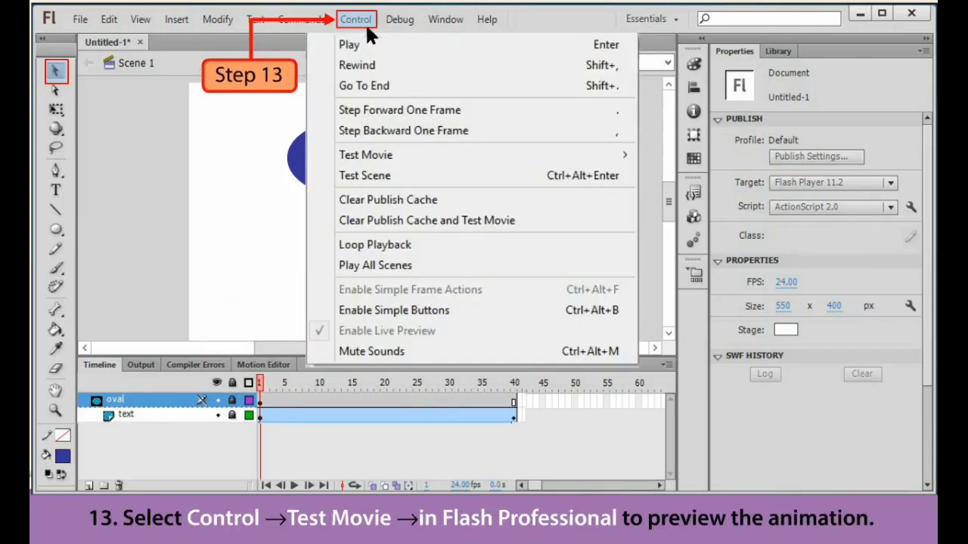
pyautogui.moveTo(428, 161)
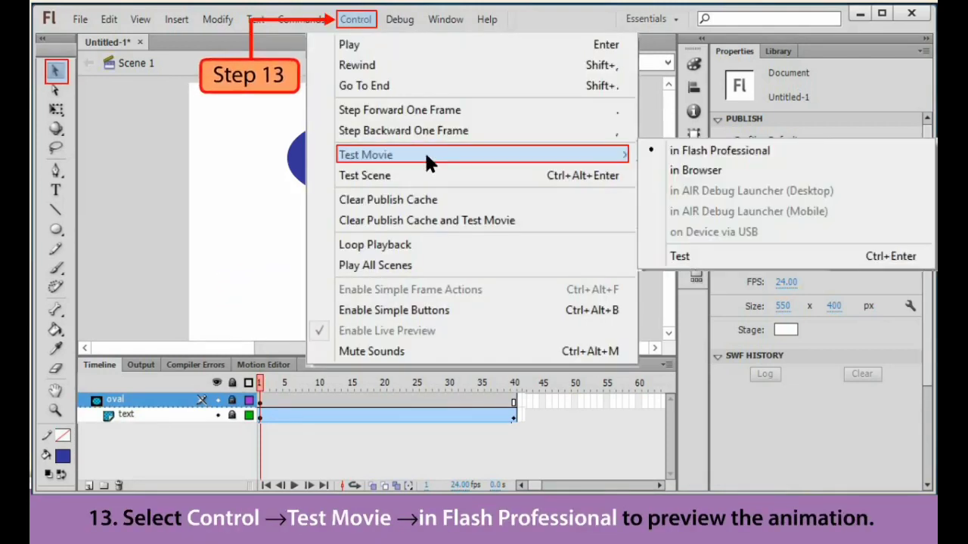
pyautogui.click(767, 154)
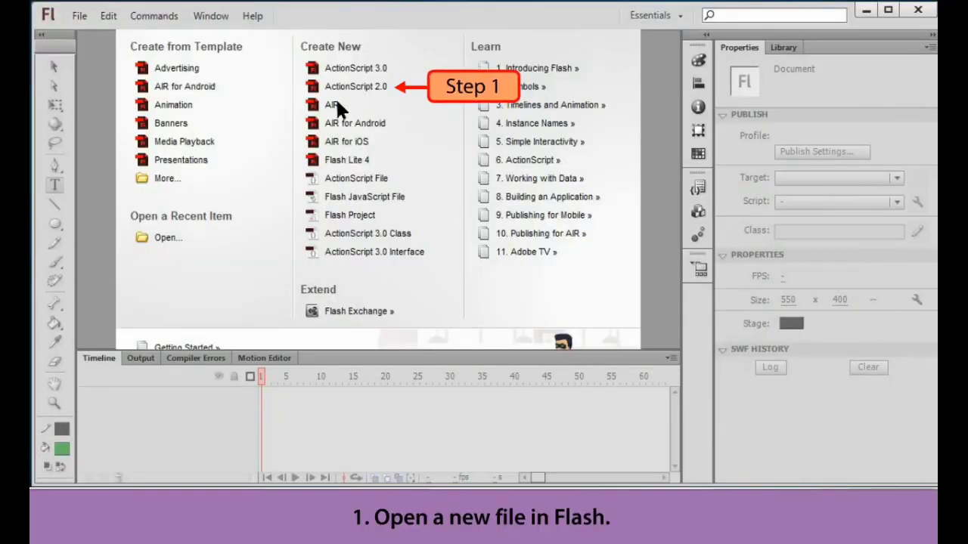
# Step: Create a new ActionScript 2.0 document and import the JPEG starting with s-main-1ba0d447 from Downloads to the Stage
pyautogui.click(375, 87)
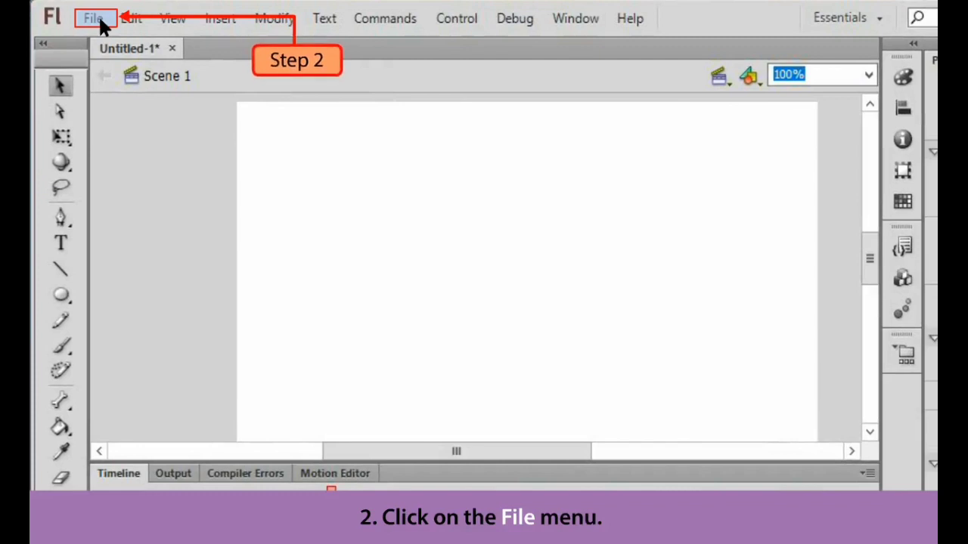
pyautogui.click(94, 19)
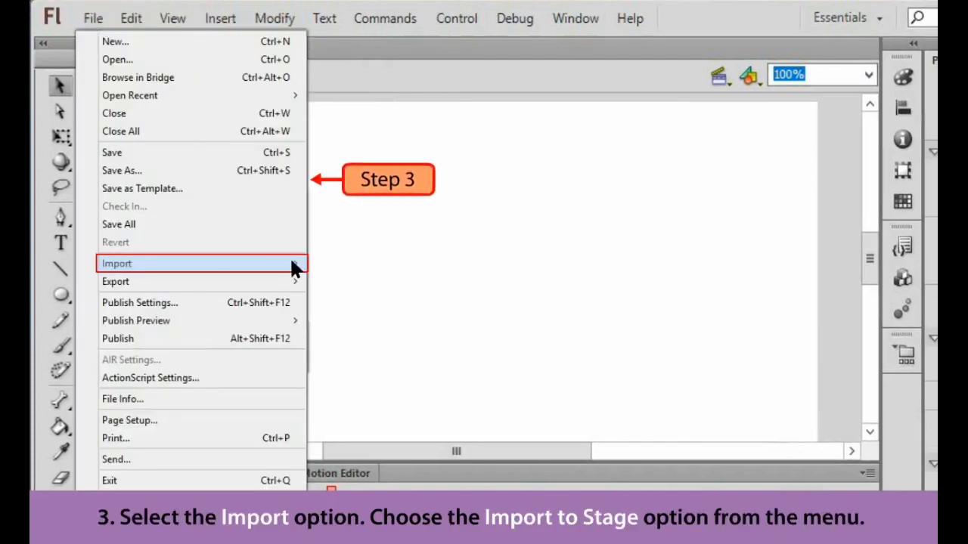
pyautogui.moveTo(293, 264)
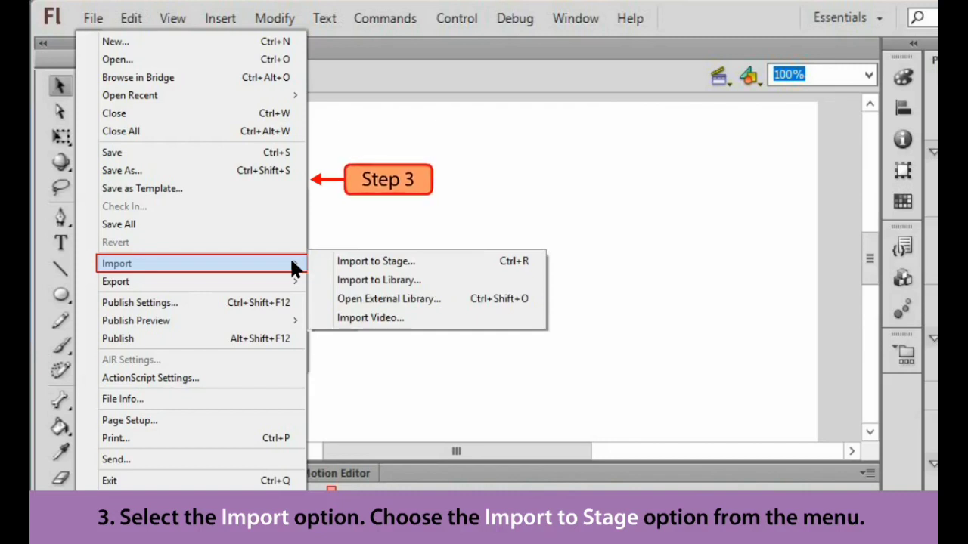
pyautogui.click(399, 265)
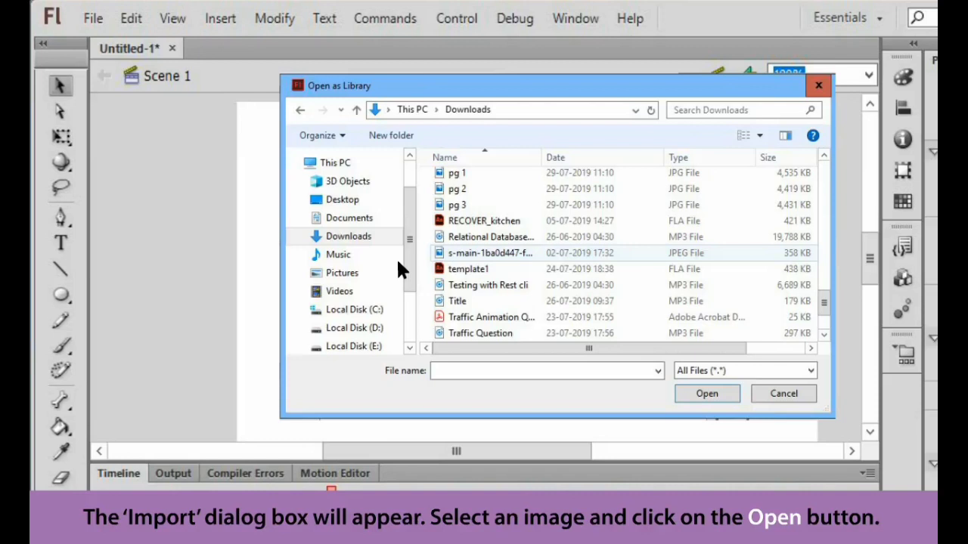
pyautogui.click(496, 255)
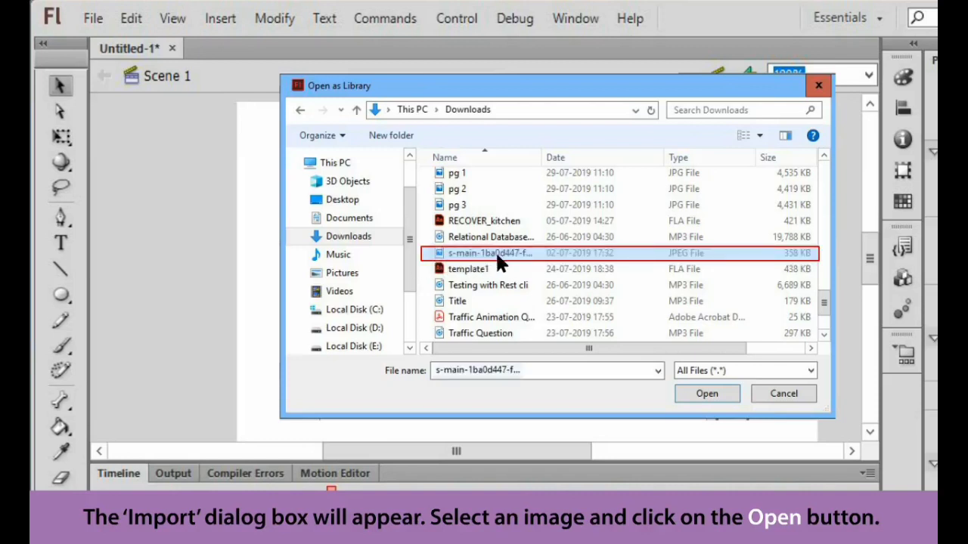
pyautogui.click(735, 393)
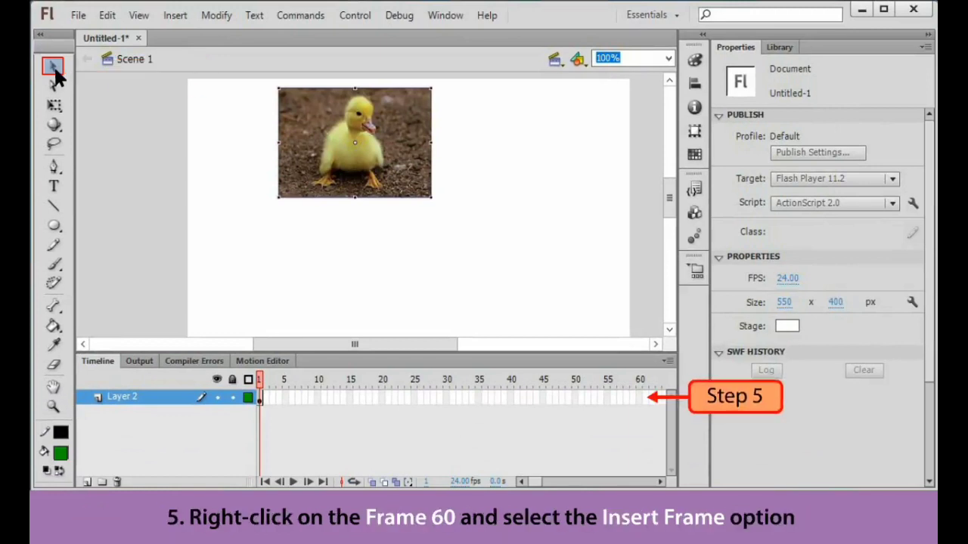
# Step: Extend the duckling image's layer to frame 60 and rename the layer as beauty
pyautogui.click(636, 395)
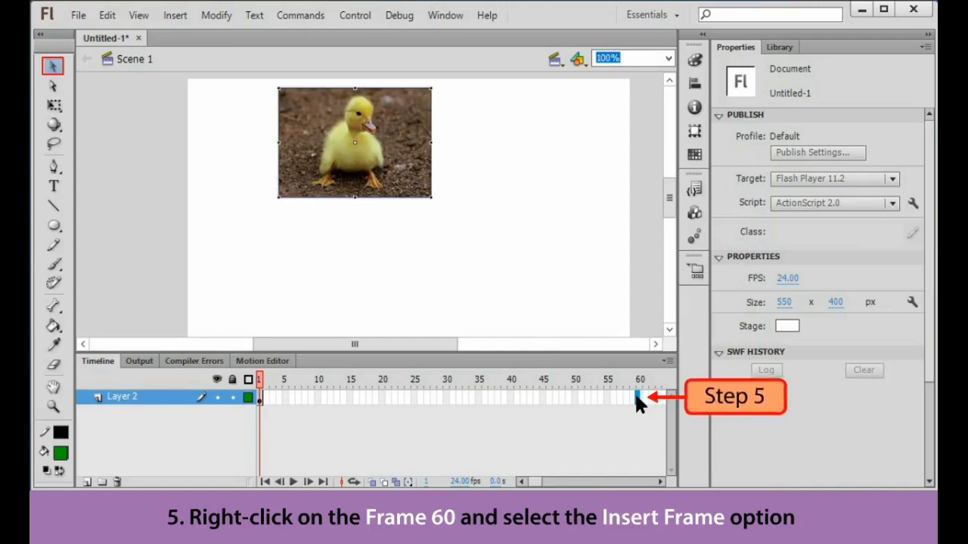
pyautogui.rightClick(636, 397)
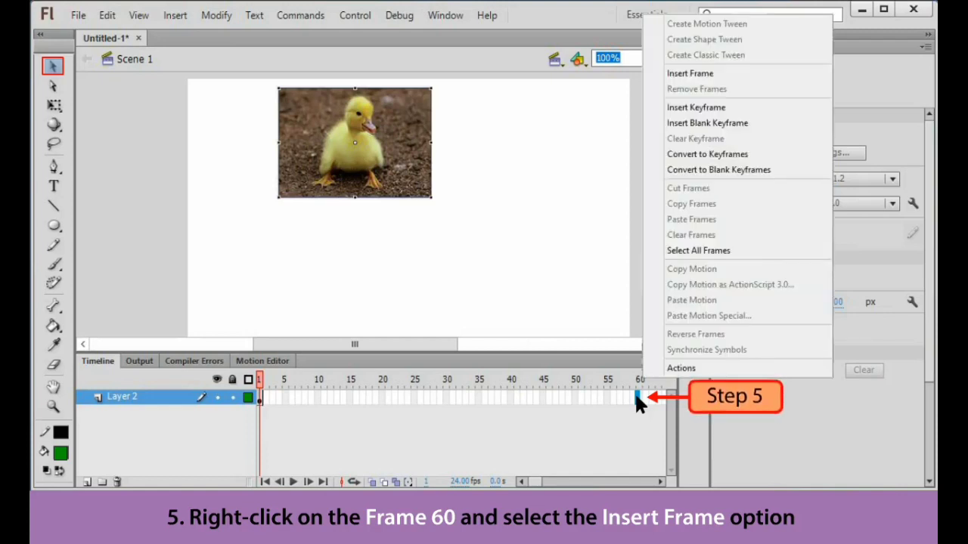
pyautogui.click(699, 110)
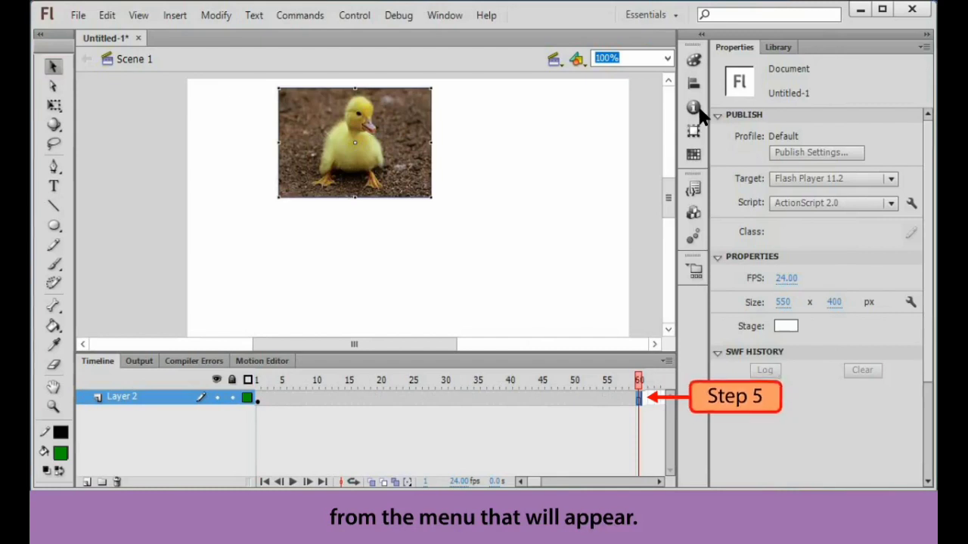
pyautogui.doubleClick(123, 397)
pyautogui.write('beauty')
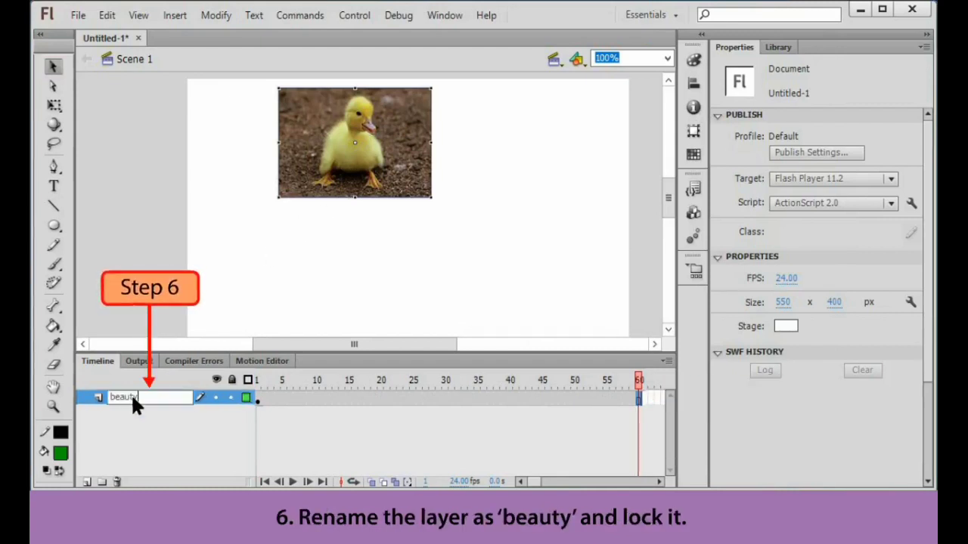
pyautogui.press('Return')
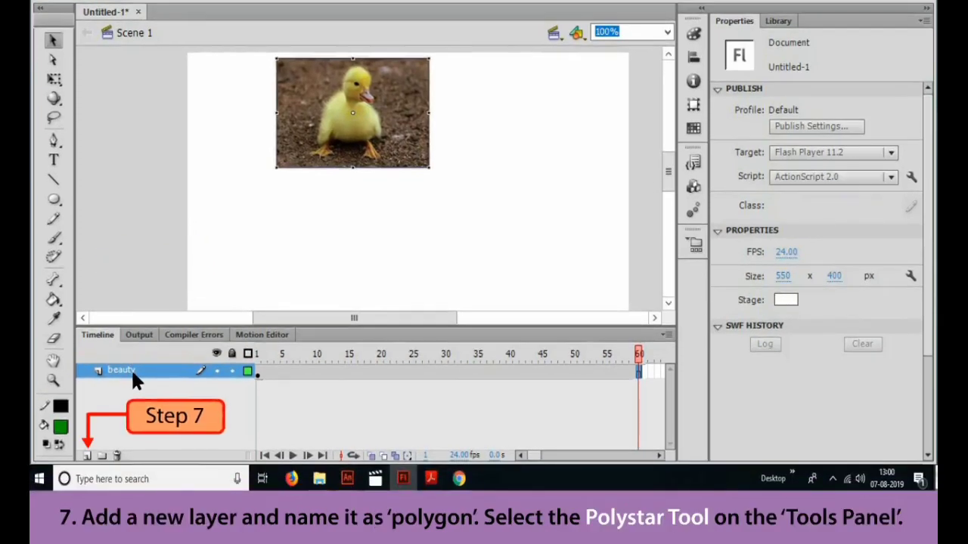
# Step: Add a new layer above the beauty layer and name it polygen
pyautogui.click(87, 455)
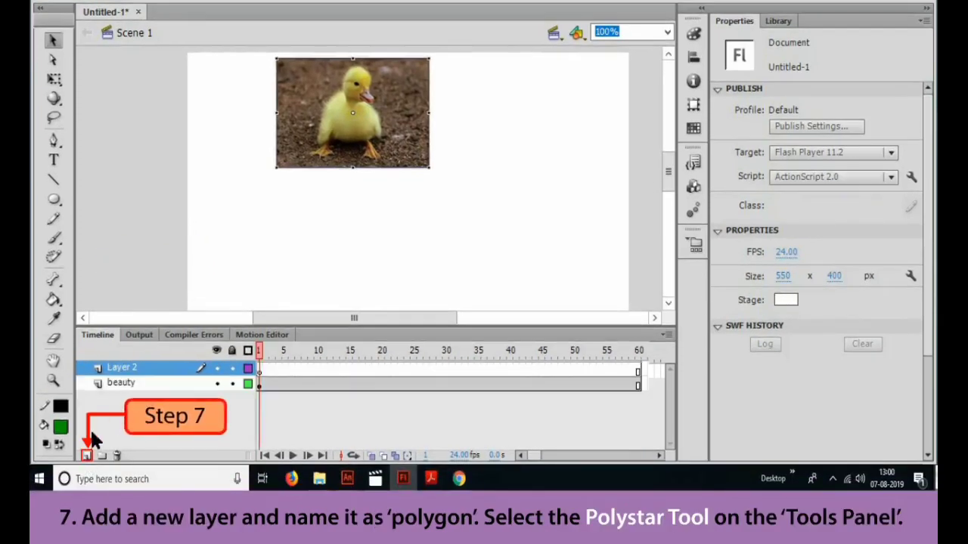
pyautogui.doubleClick(138, 368)
pyautogui.write('polygon')
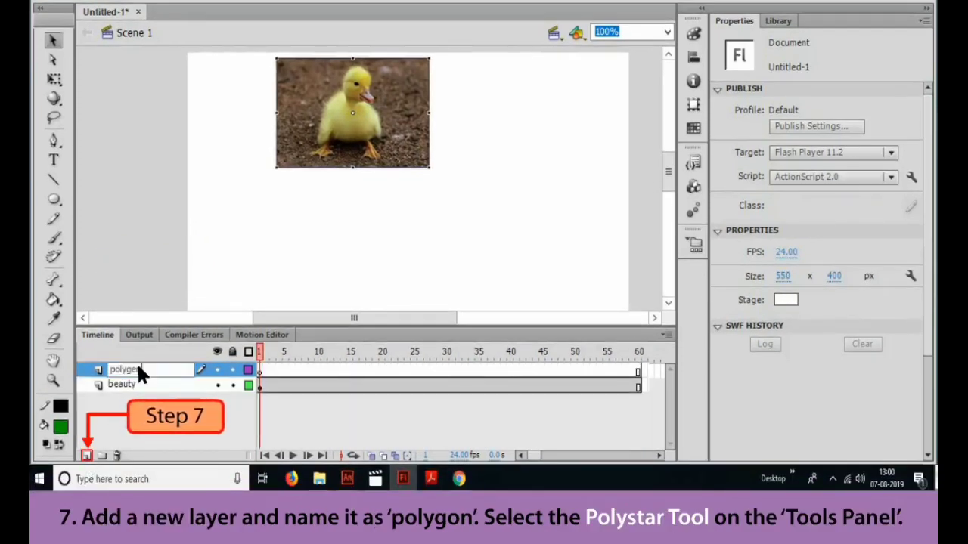
pyautogui.press('Return')
# Step: Set the PolyStar Tool to the polygon style with 5 sides and draw a polygon over the centre of the duckling image
pyautogui.click(54, 198)
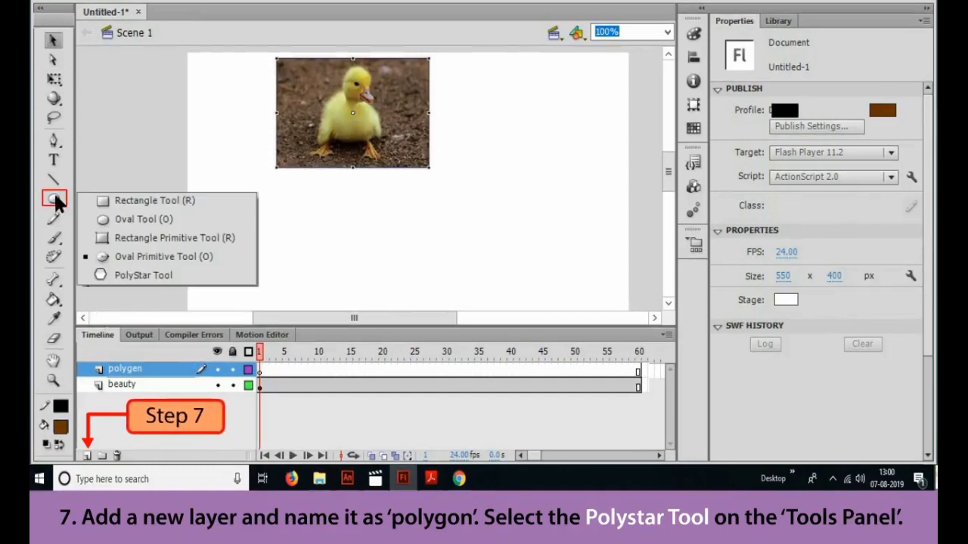
pyautogui.click(170, 278)
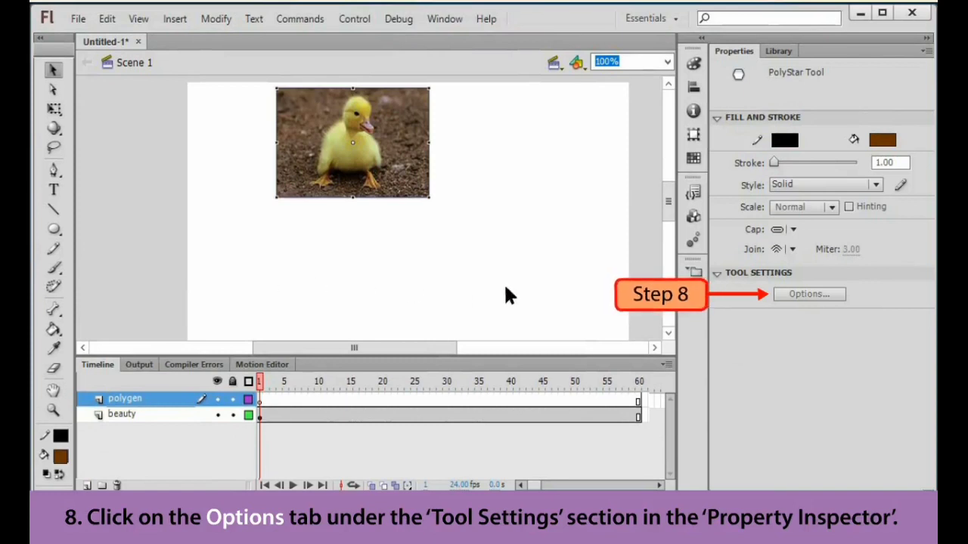
pyautogui.click(794, 296)
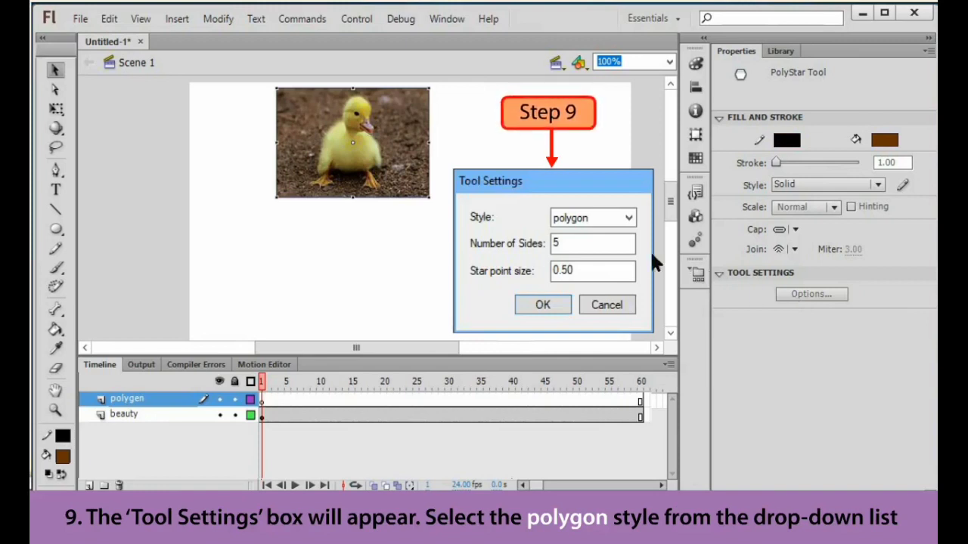
pyautogui.click(628, 218)
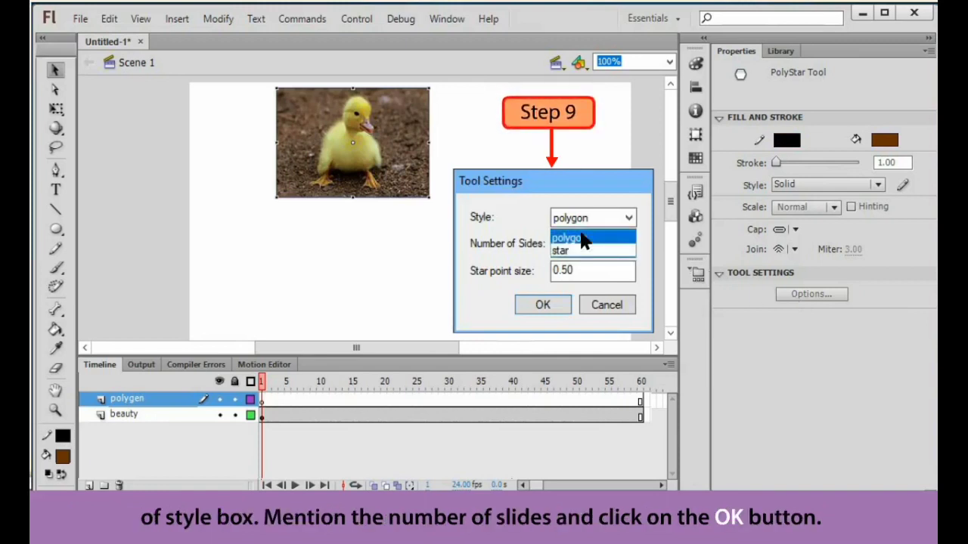
pyautogui.click(583, 239)
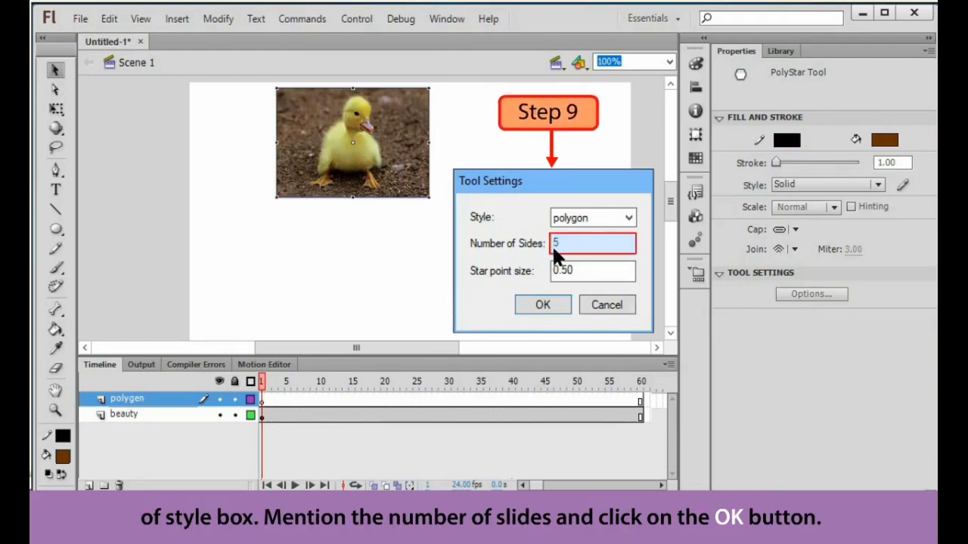
pyautogui.click(535, 298)
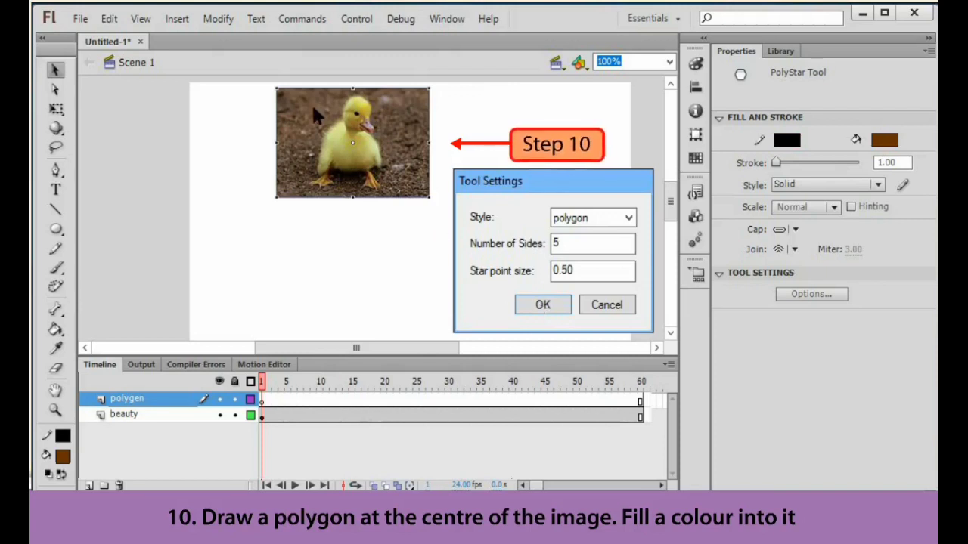
pyautogui.moveTo(353, 136); pyautogui.dragTo(393, 164)
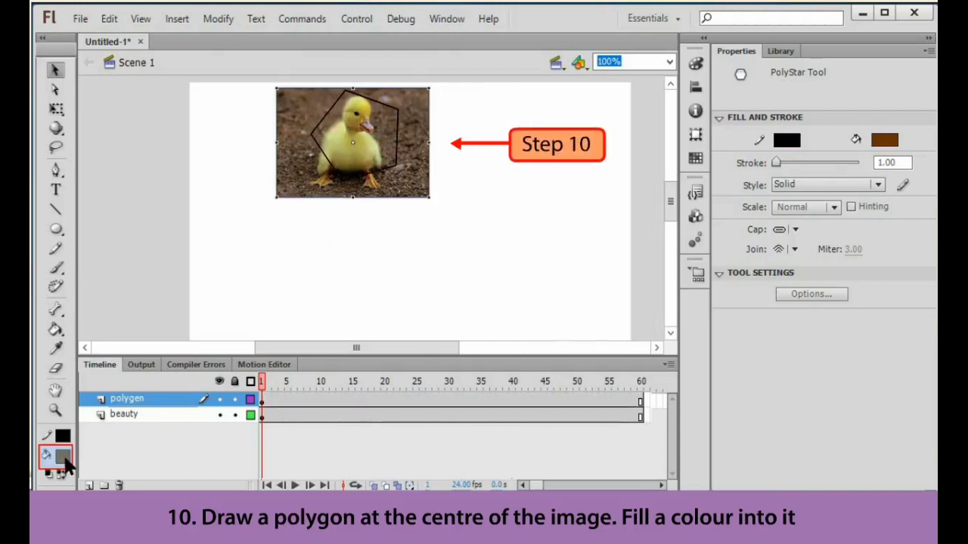
# Step: Fill the polygon over the duckling image with brown and convert the whole polygon to a Graphic symbol
pyautogui.click(333, 142)
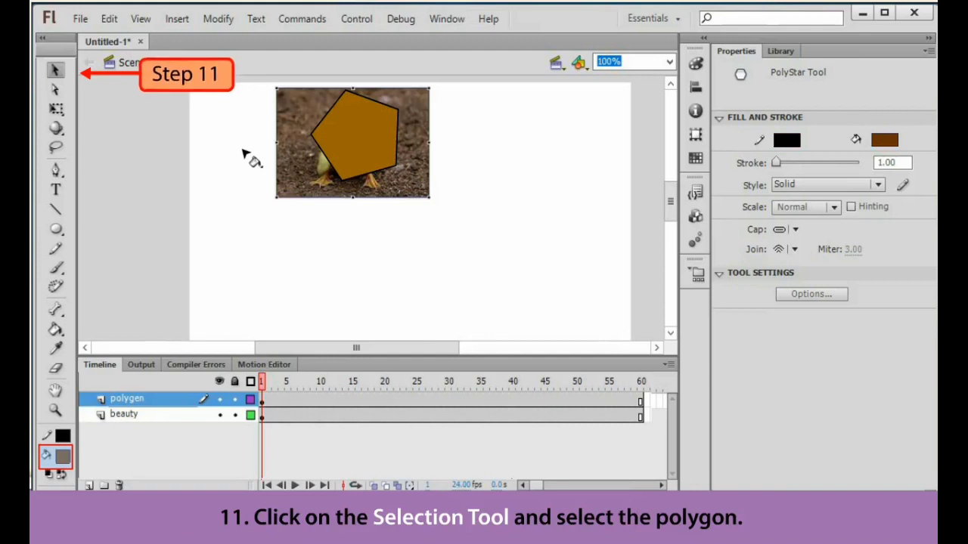
pyautogui.click(57, 72)
pyautogui.click(325, 180)
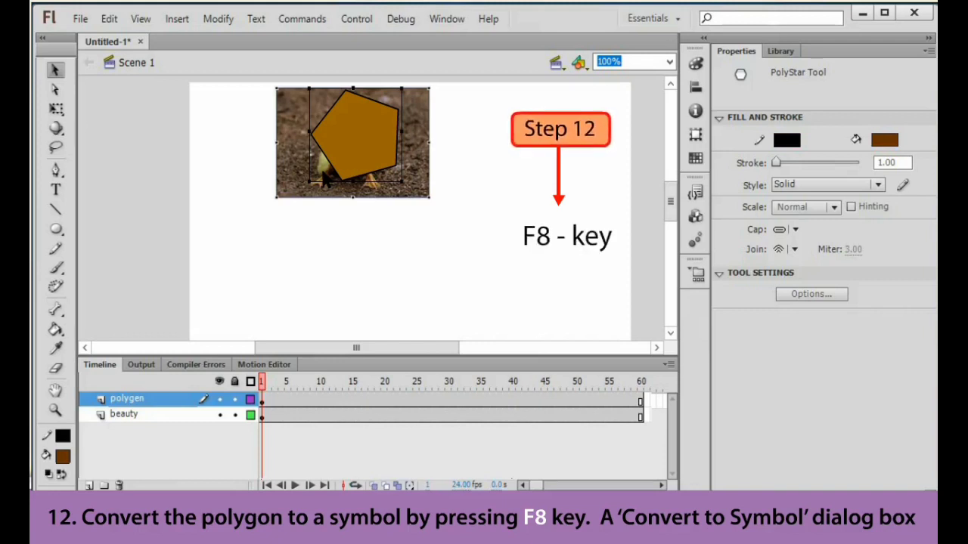
pyautogui.press('F8')
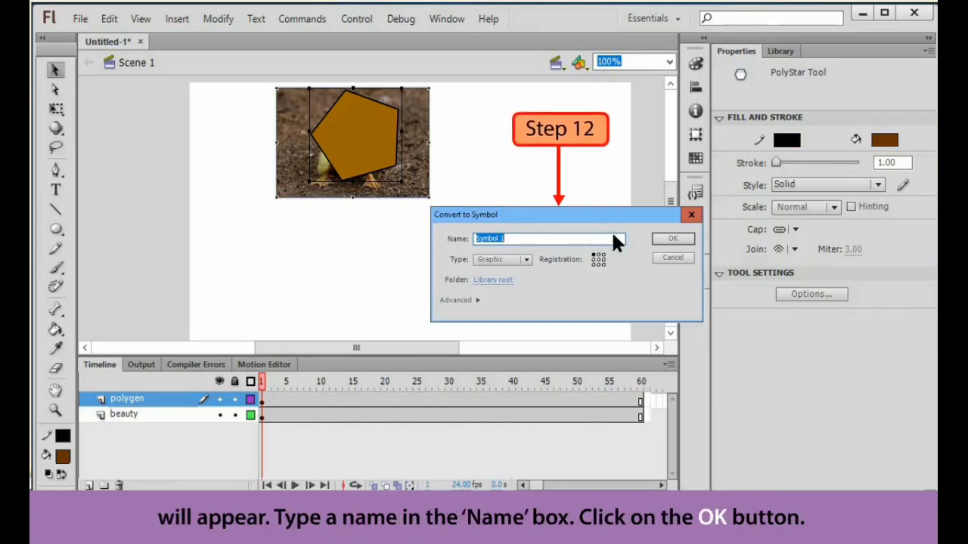
pyautogui.click(662, 240)
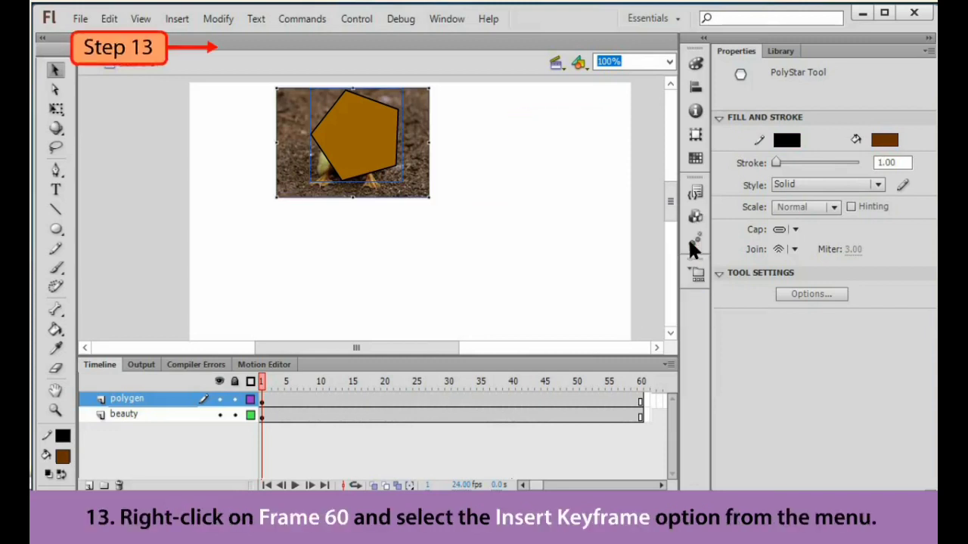
# Step: Insert a keyframe at frame 60 of the polygen layer and create a classic tween with CW rotation between frames 1 and 60
pyautogui.rightClick(640, 400)
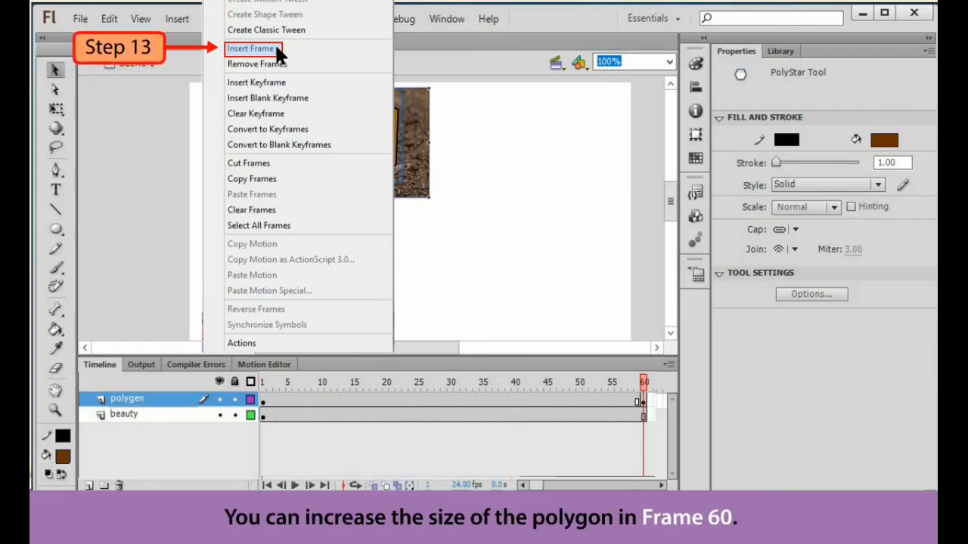
pyautogui.click(276, 50)
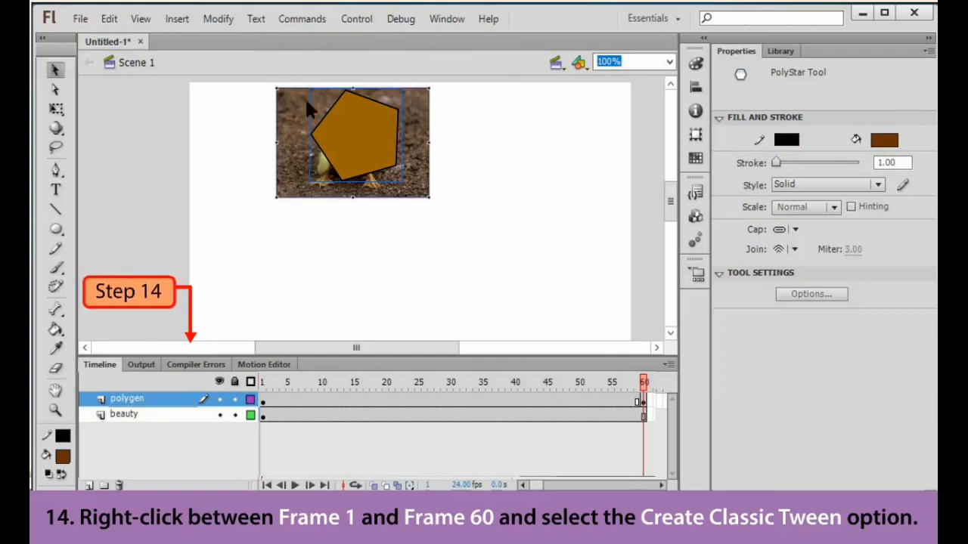
pyautogui.rightClick(457, 373)
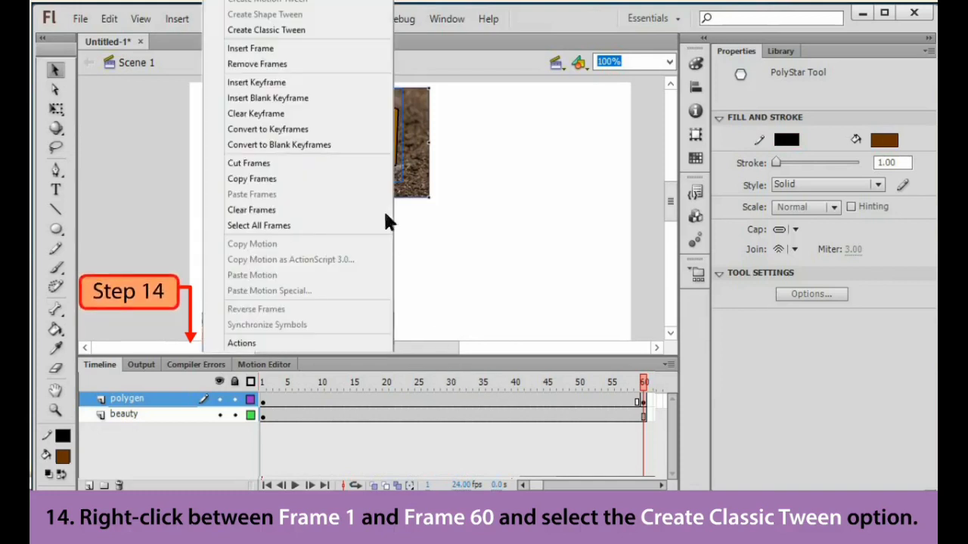
pyautogui.click(300, 29)
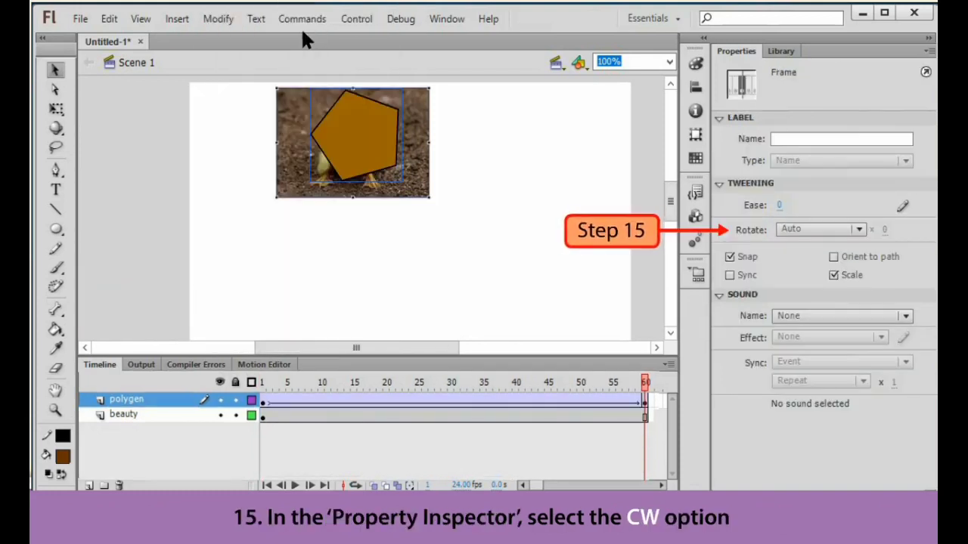
pyautogui.click(858, 228)
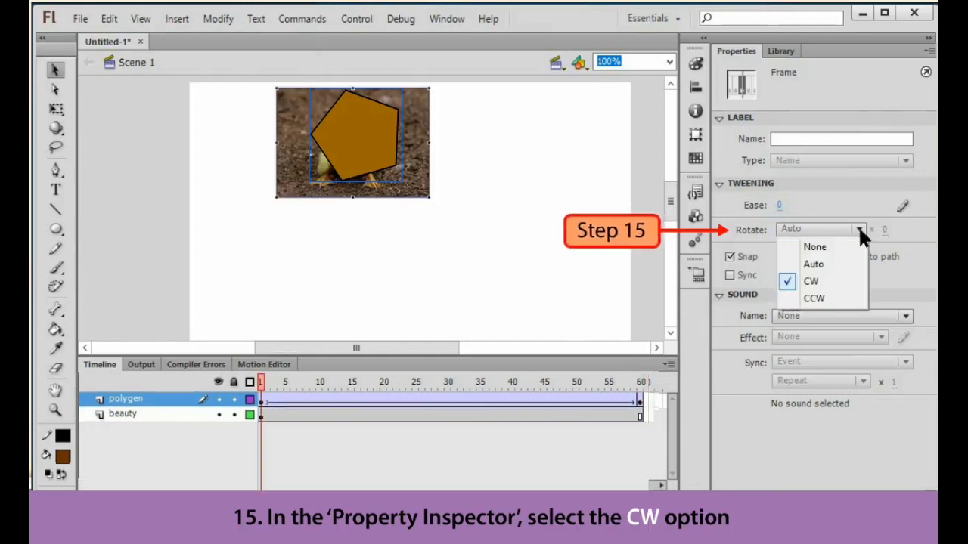
pyautogui.click(834, 284)
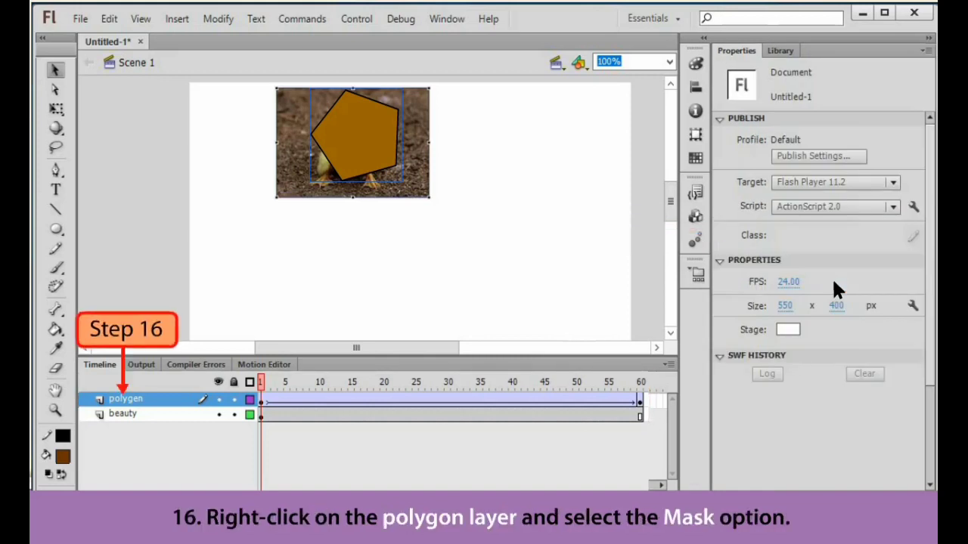
# Step: Turn the polygen layer into a mask for the beauty layer and test the movie in Flash Professional
pyautogui.rightClick(130, 400)
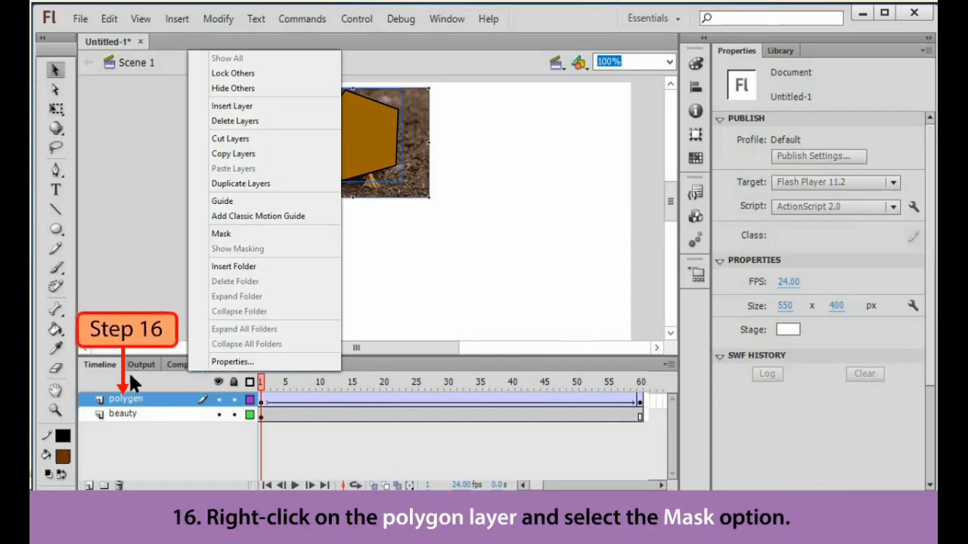
pyautogui.click(278, 229)
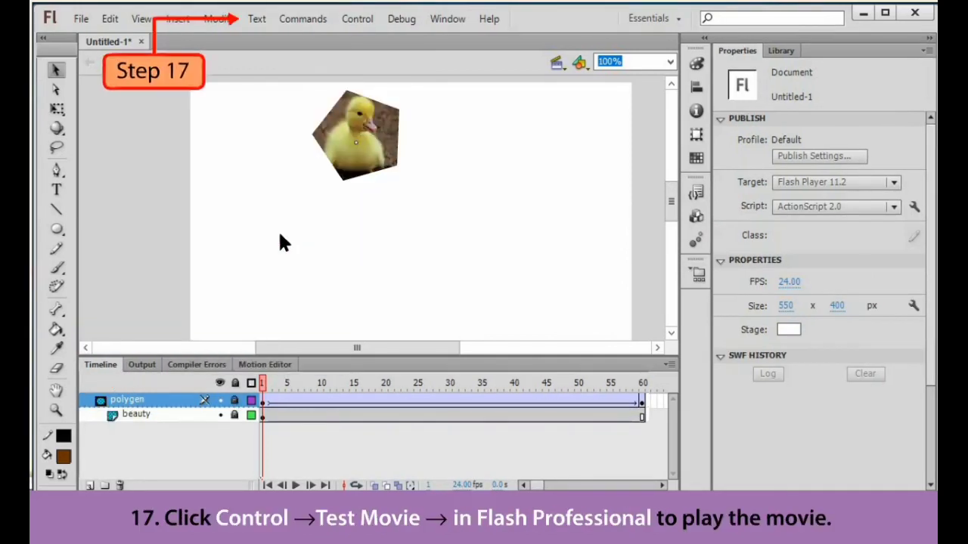
pyautogui.click(257, 19)
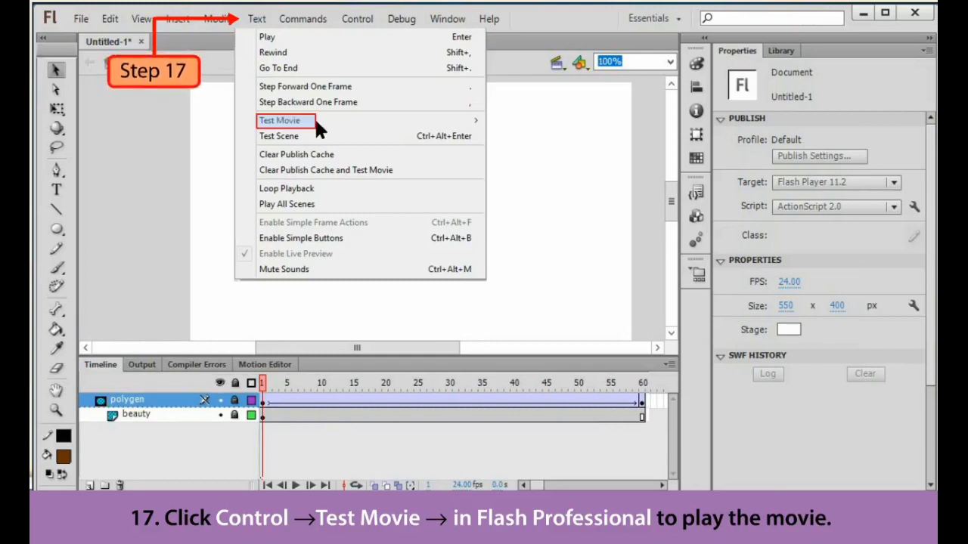
pyautogui.moveTo(314, 119)
pyautogui.click(657, 112)
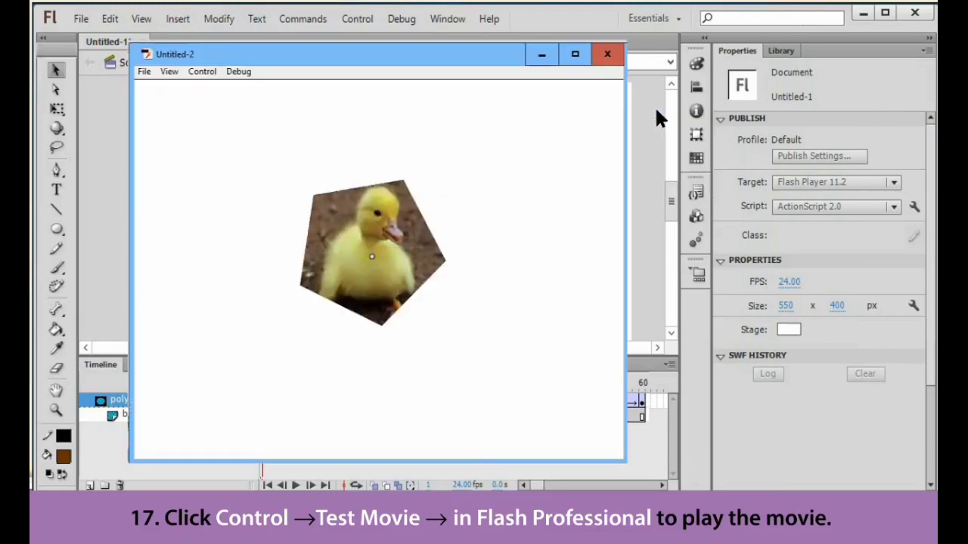
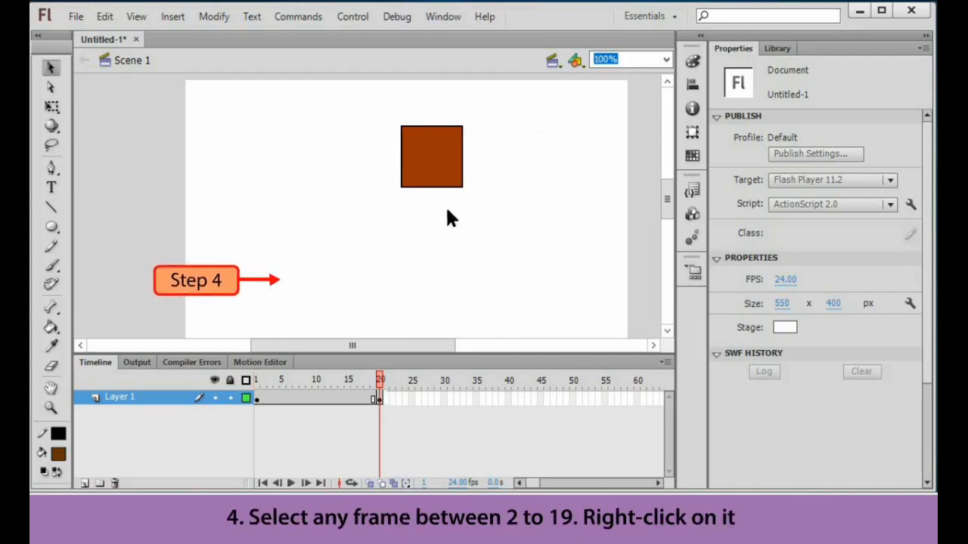
# Step: Create a shape tween between the square's keyframes at frames 1 and 20 and test the movie
pyautogui.click(323, 387)
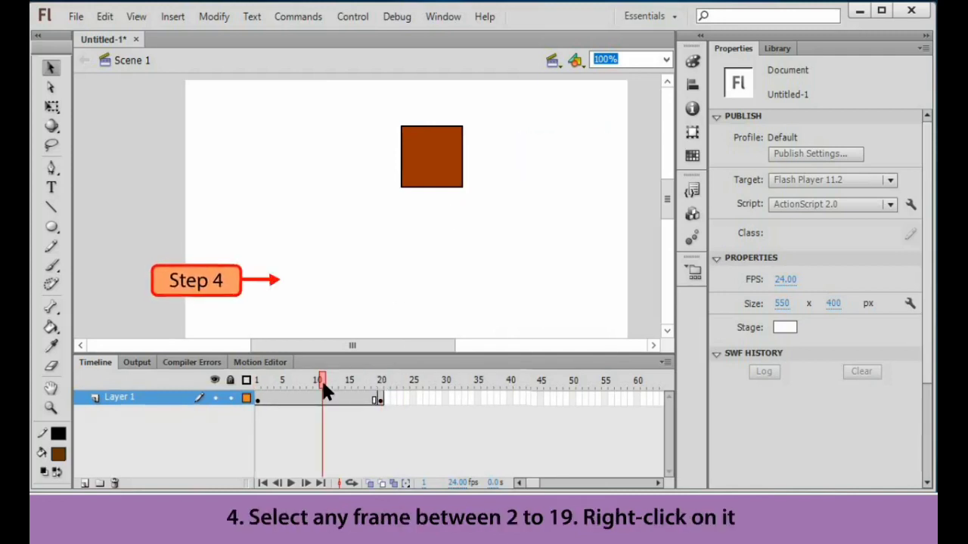
pyautogui.rightClick(324, 387)
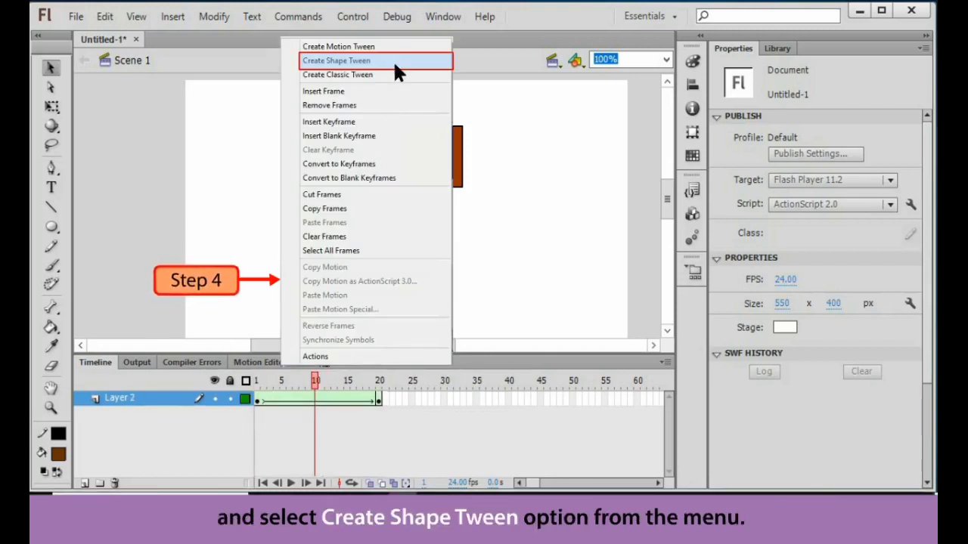
pyautogui.click(394, 64)
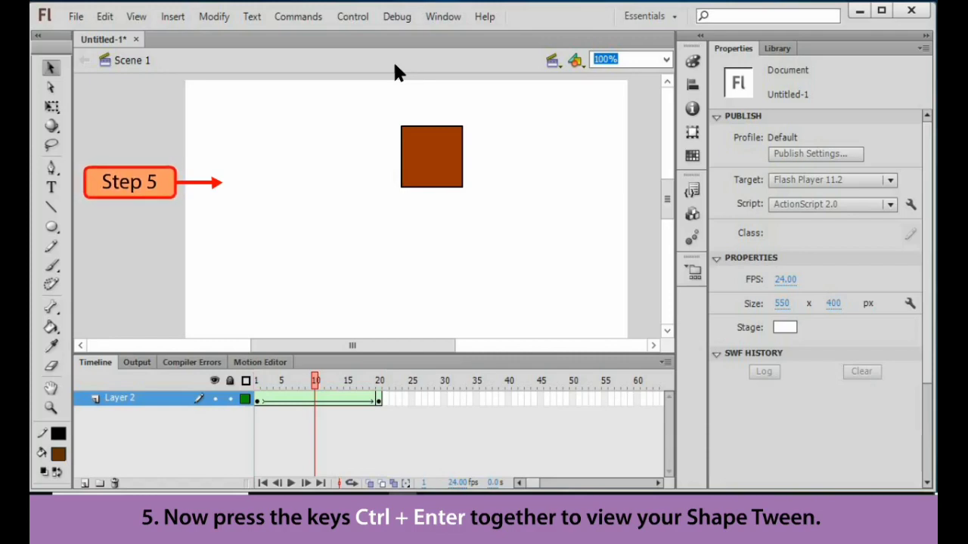
pyautogui.hotkey('ctrl', 'Return')
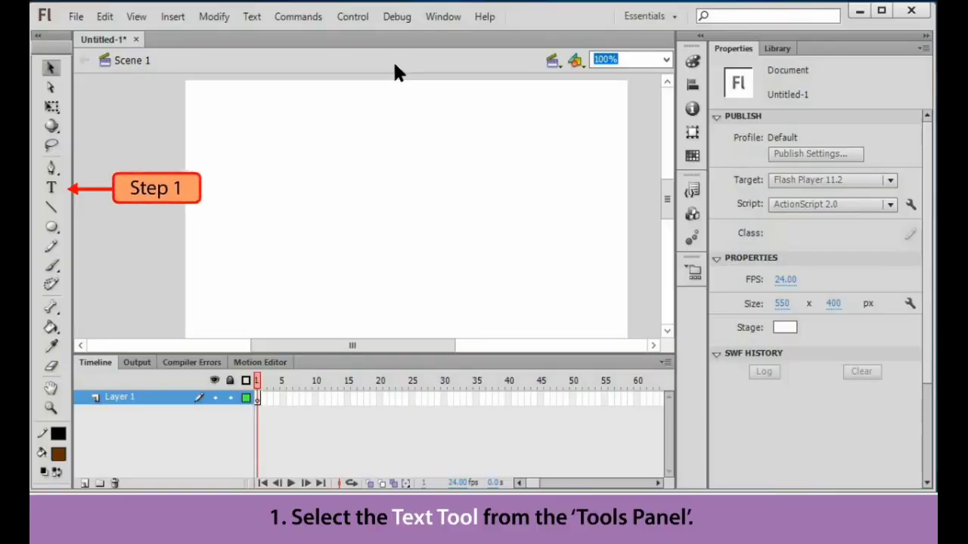
# Step: Add the static text "positivity" near the middle of the Stage in Arial Regular, 20 pt, with a dark colour
pyautogui.click(51, 186)
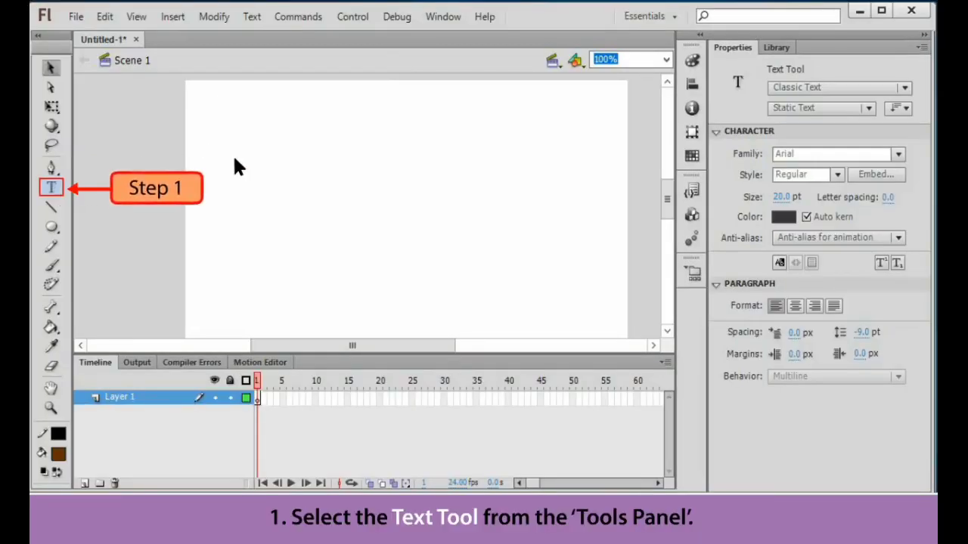
pyautogui.click(898, 154)
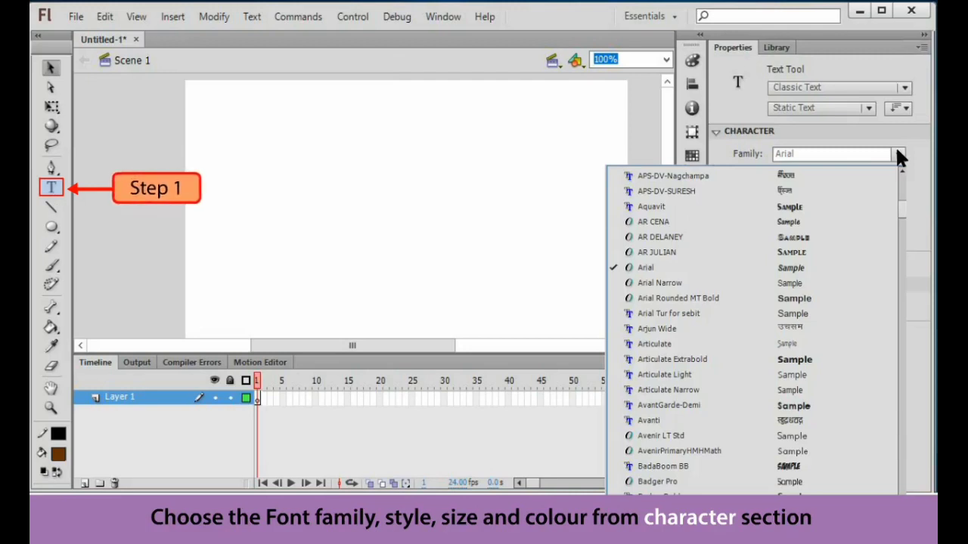
pyautogui.click(899, 153)
pyautogui.click(837, 175)
pyautogui.click(802, 200)
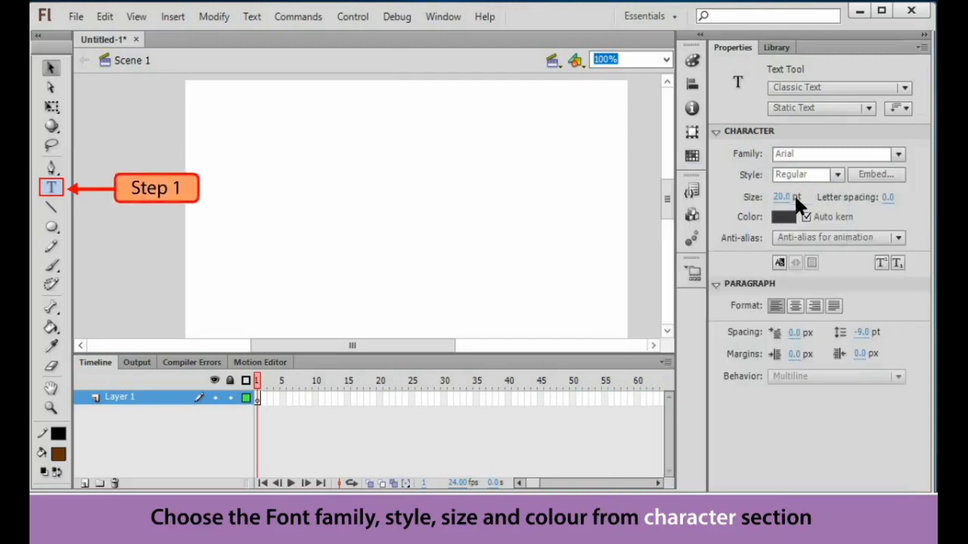
pyautogui.click(783, 217)
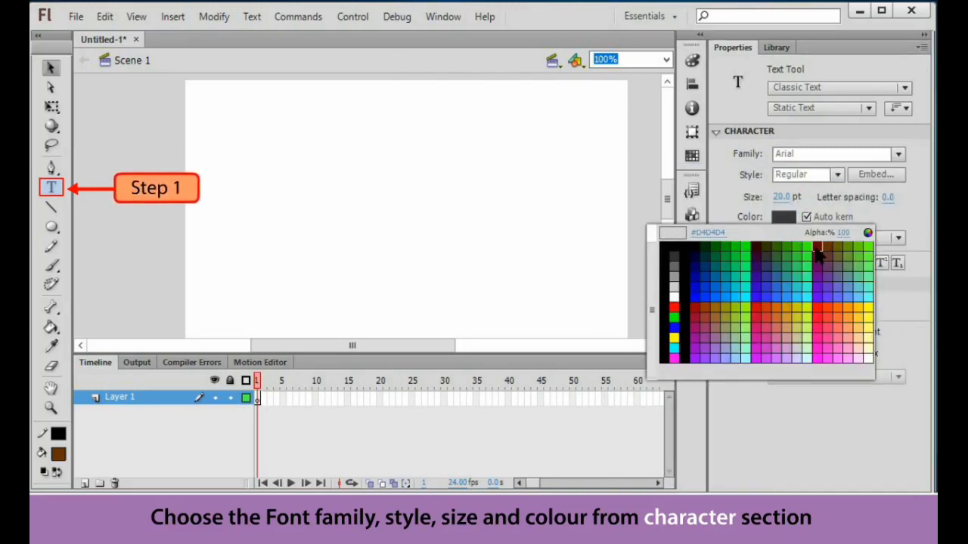
pyautogui.click(815, 249)
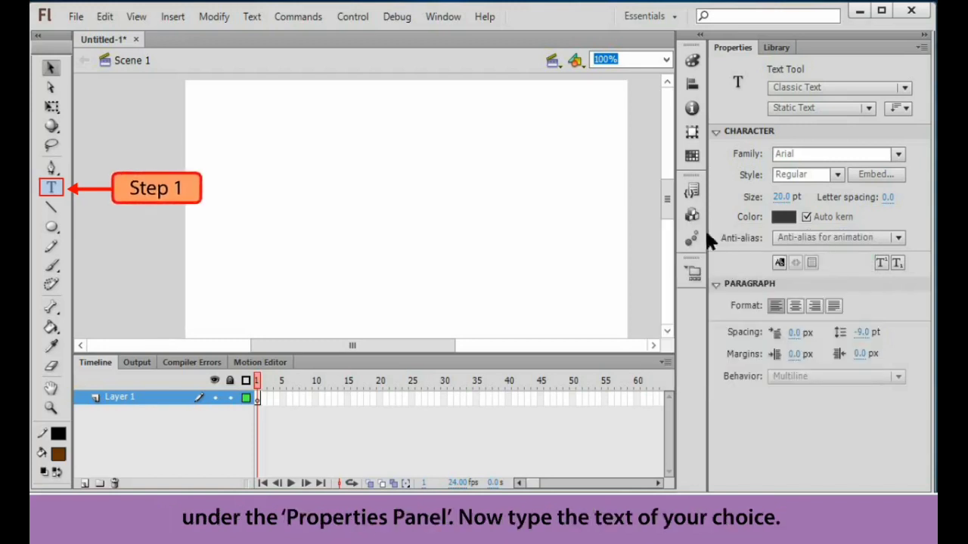
pyautogui.click(321, 179)
pyautogui.write('positivity')
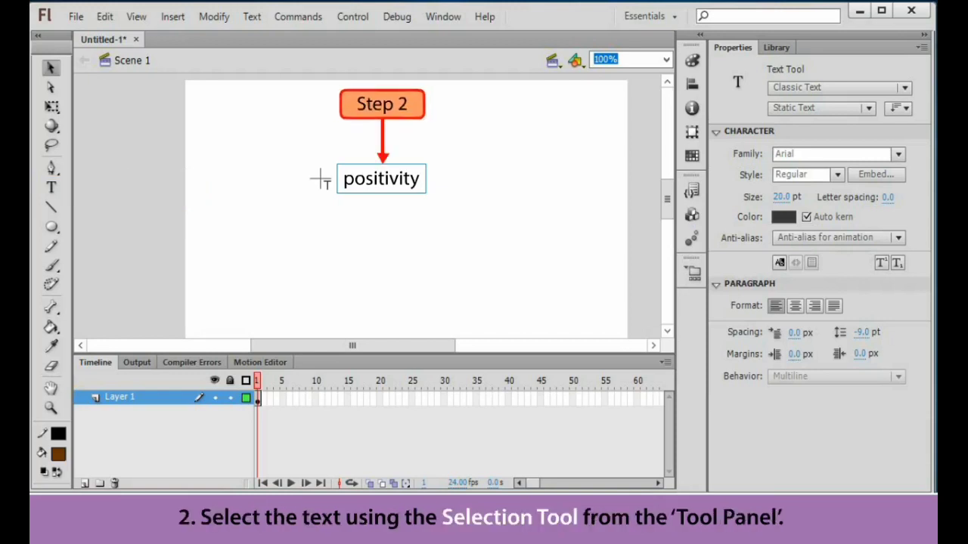
# Step: Select the positivity text and convert it to a symbol of type Graphic, keeping the suggested name
pyautogui.click(55, 72)
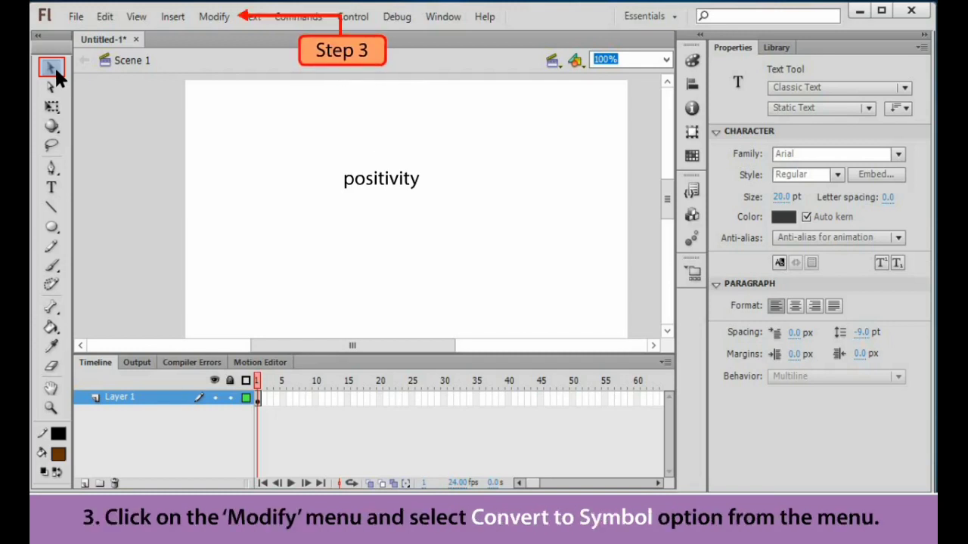
pyautogui.click(214, 17)
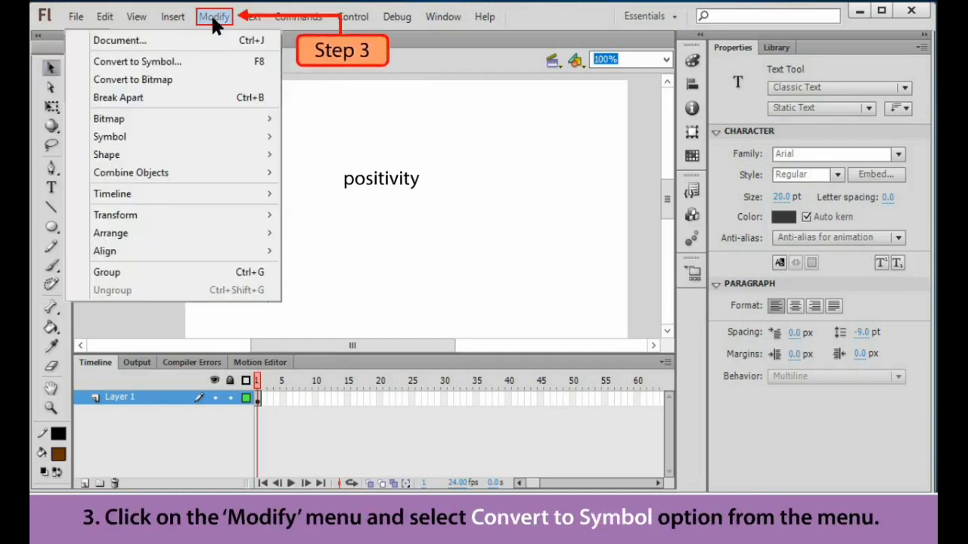
pyautogui.click(212, 63)
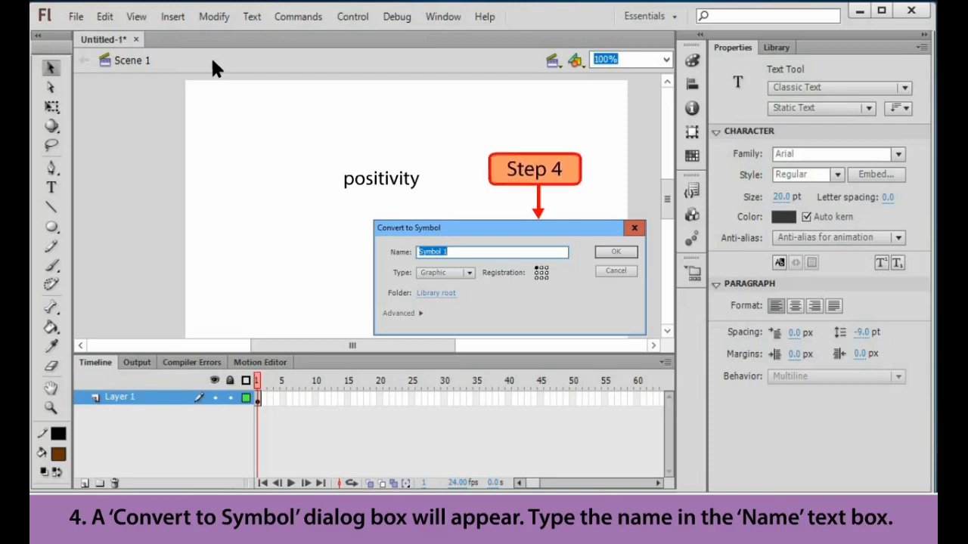
pyautogui.click(471, 273)
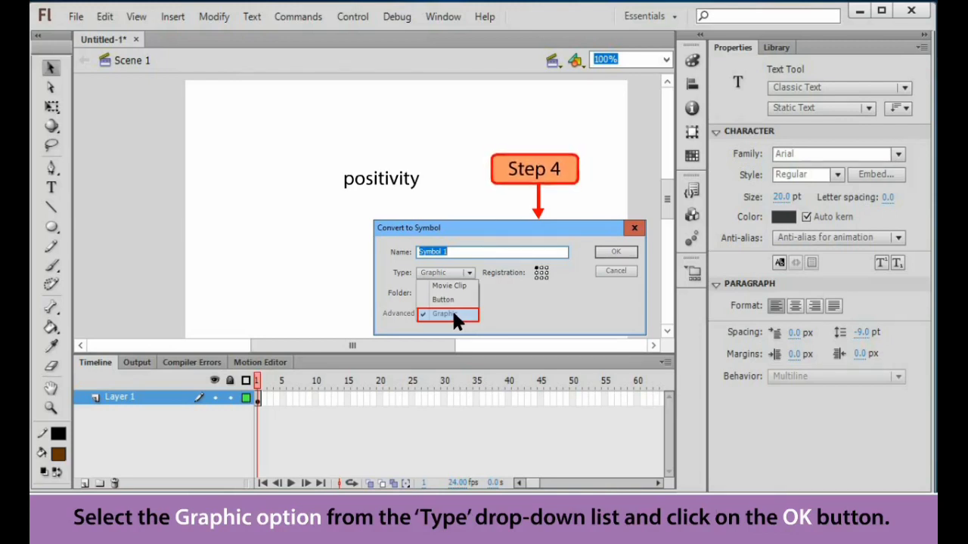
pyautogui.click(453, 313)
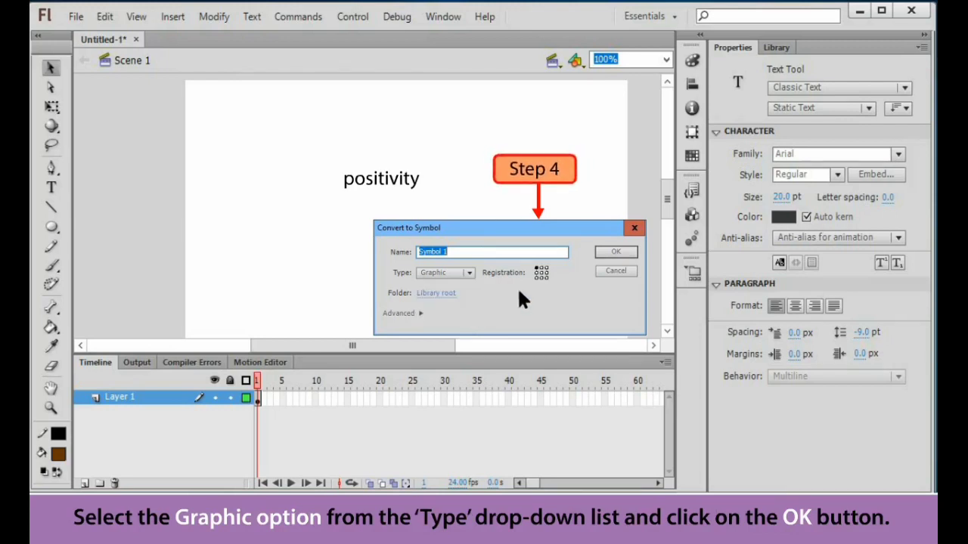
pyautogui.click(623, 258)
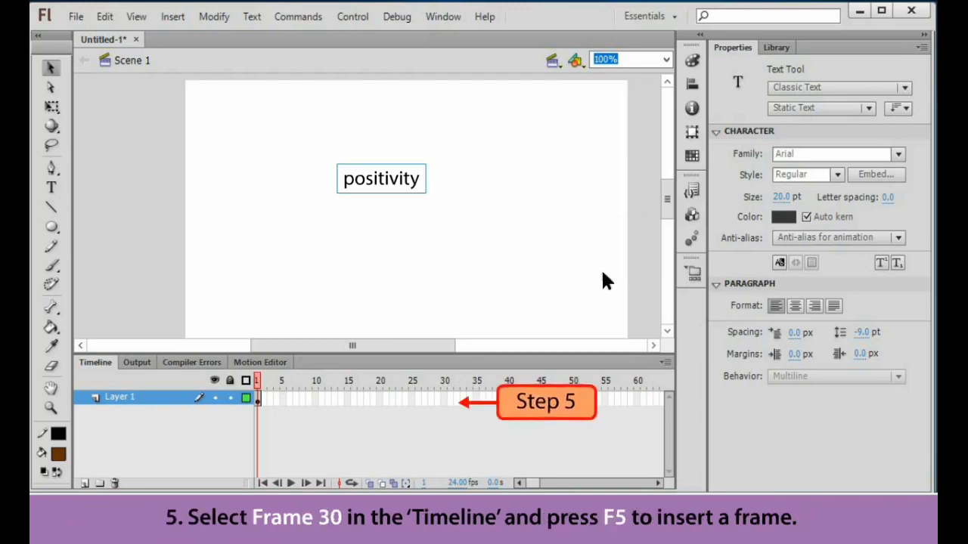
# Step: Extend the text's layer to frame 30 and insert keyframes at frames 10, 20 and 30
pyautogui.click(444, 399)
pyautogui.press('F5')
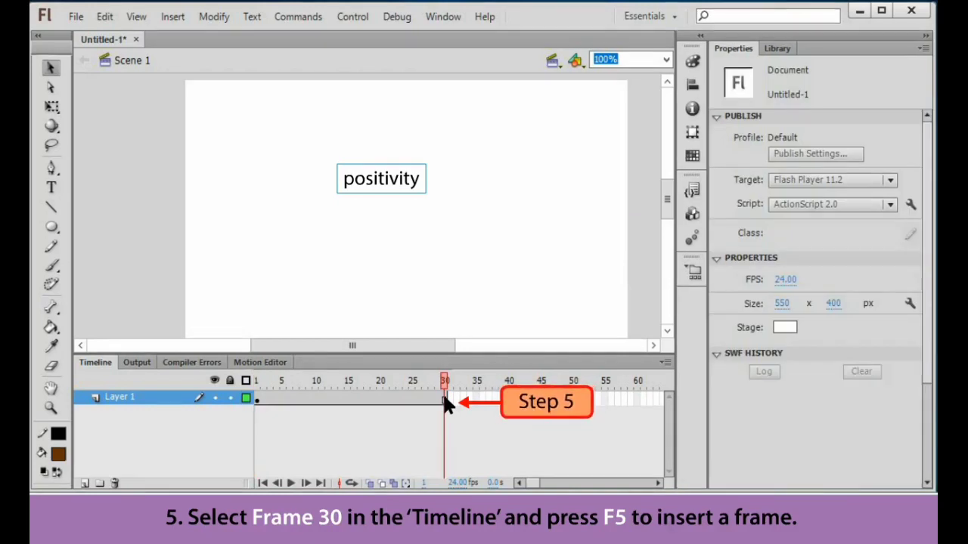
pyautogui.rightClick(316, 393)
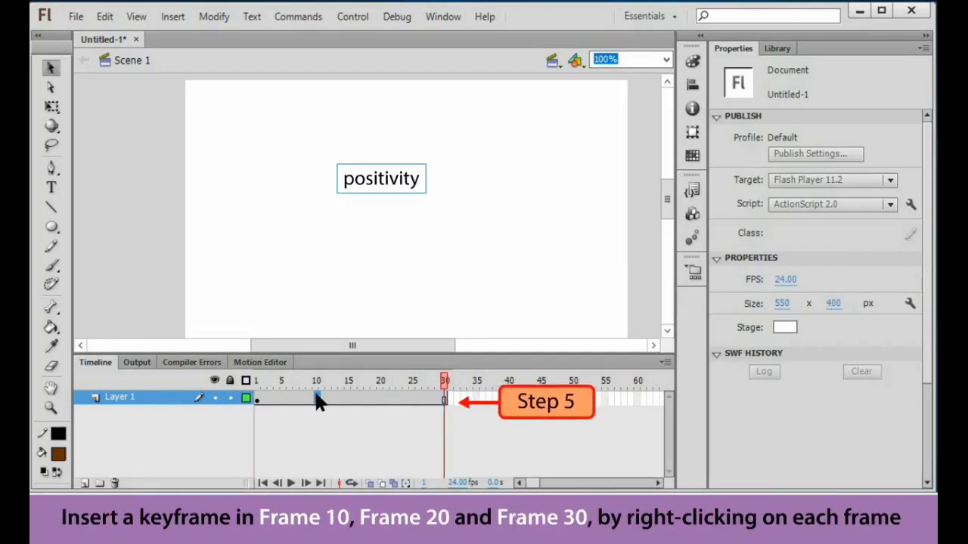
pyautogui.press('F6')
pyautogui.click(379, 395)
pyautogui.press('F6')
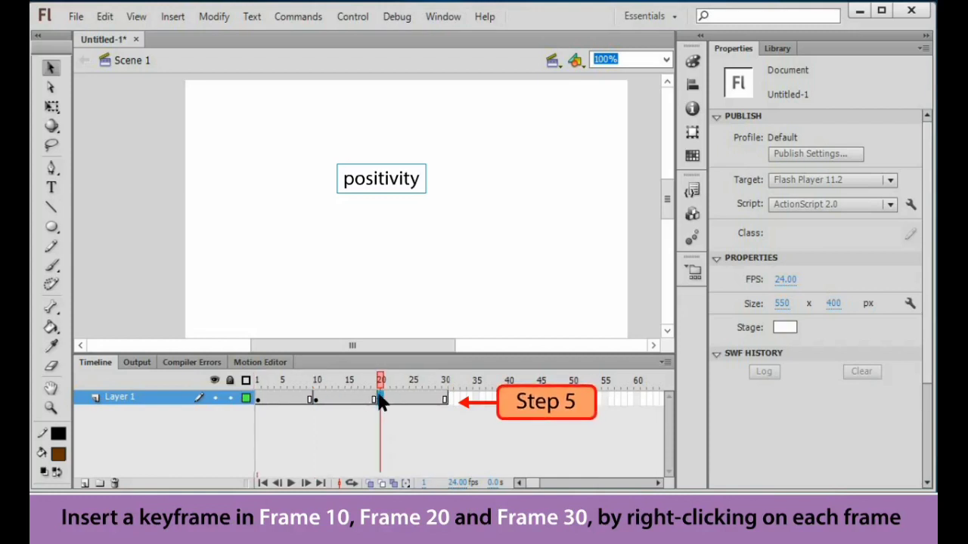
pyautogui.click(444, 399)
pyautogui.press('F6')
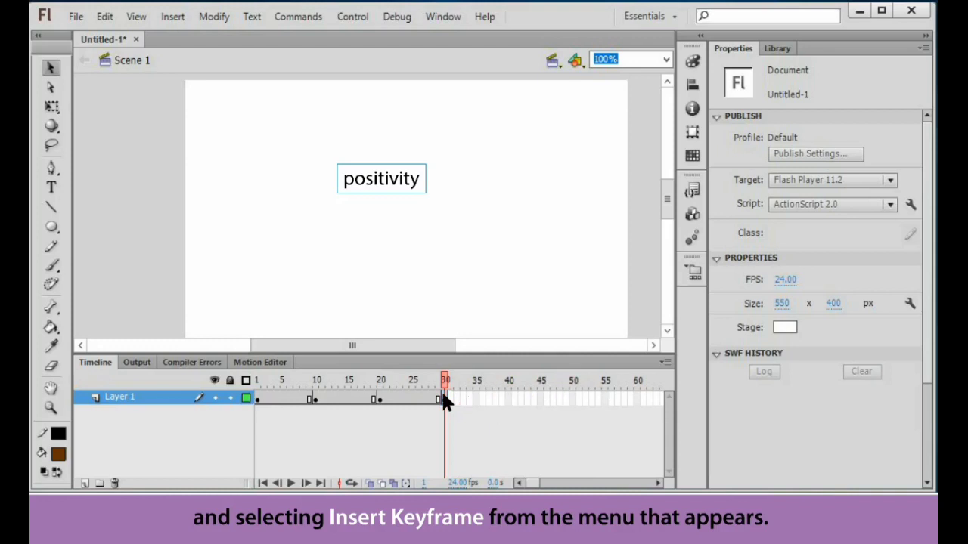
# Step: Apply a 49% tint to the positivity instance, using RGB 255, 0, 0 at frame 1 and RGB 0, 25, 0 at frame 10
pyautogui.click(256, 398)
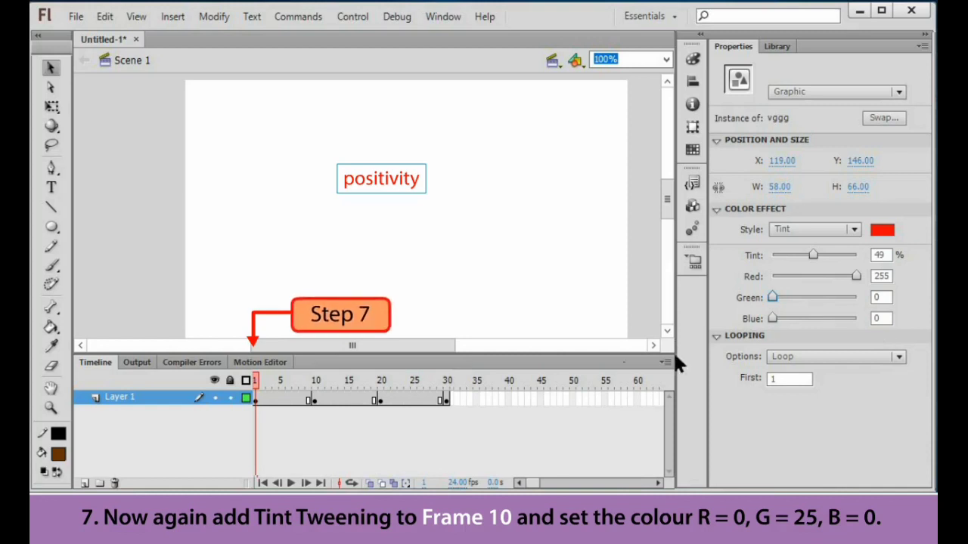
pyautogui.click(315, 400)
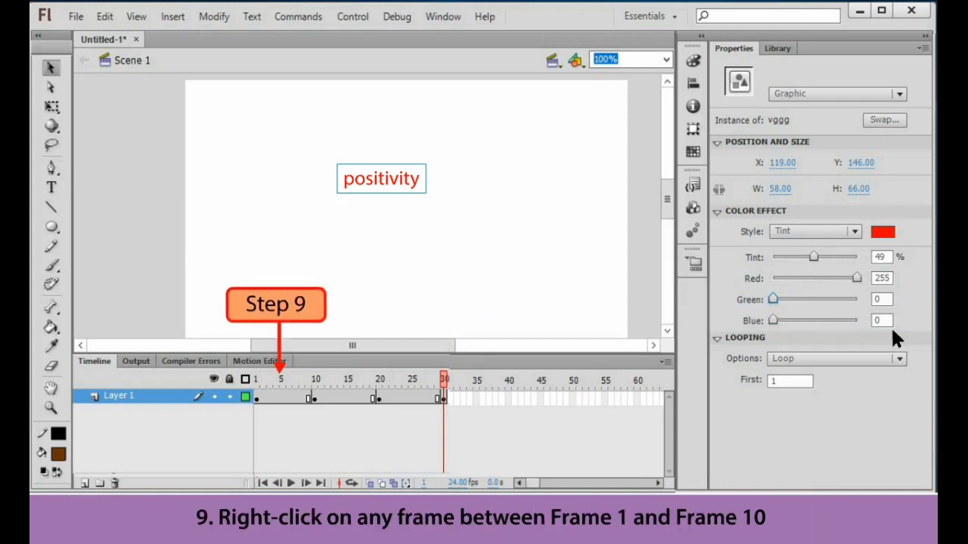
# Step: Create motion tweens on the text's layer from frame 1 to 10 and across the remaining spans from frame 10 to 30
pyautogui.rightClick(257, 400)
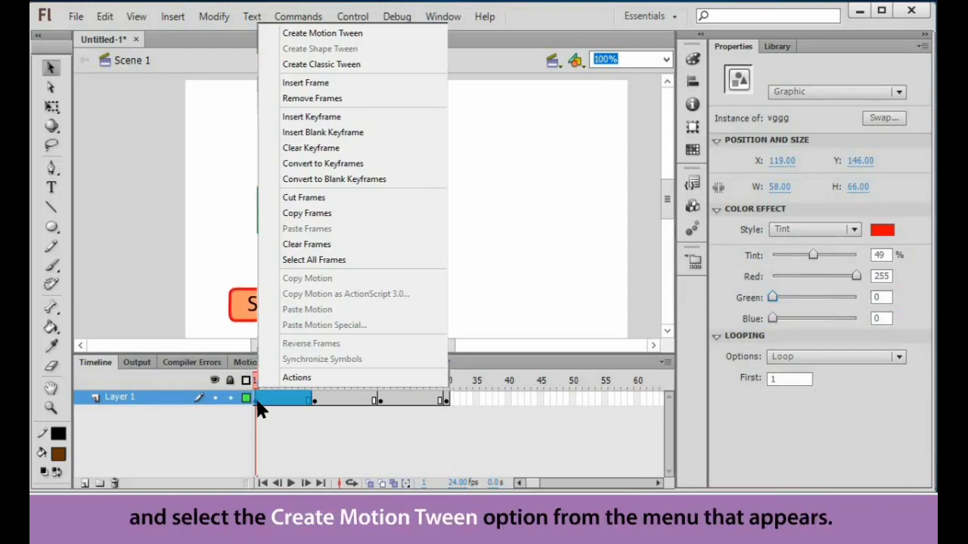
pyautogui.click(385, 33)
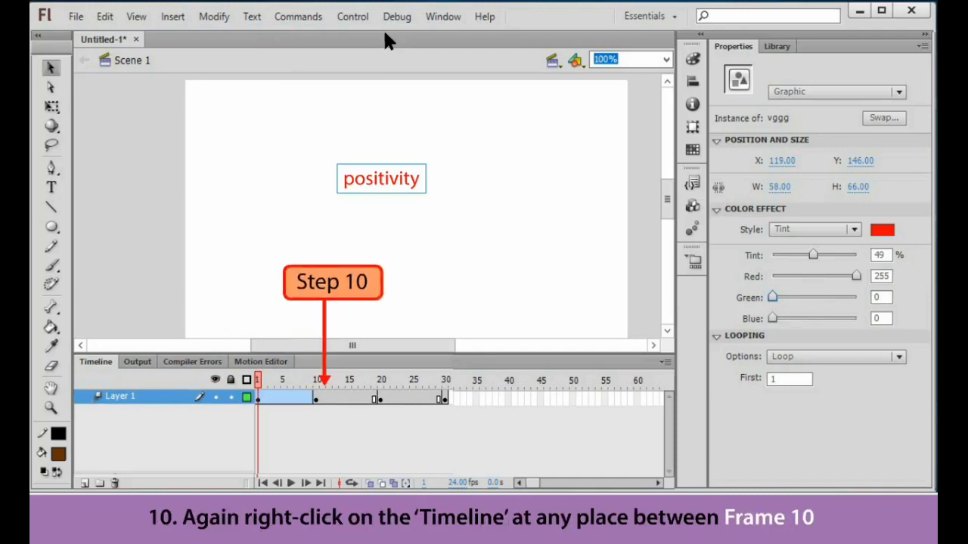
pyautogui.rightClick(315, 400)
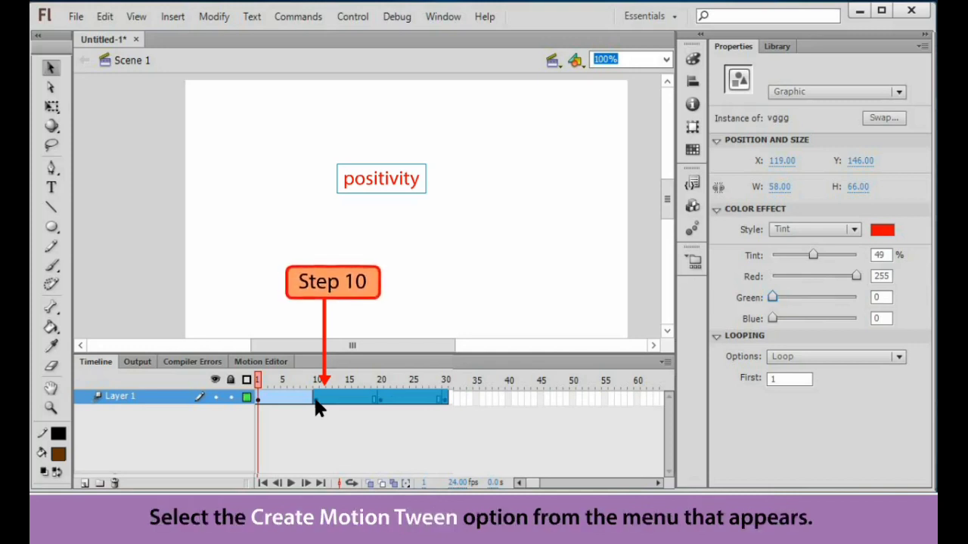
pyautogui.rightClick(318, 408)
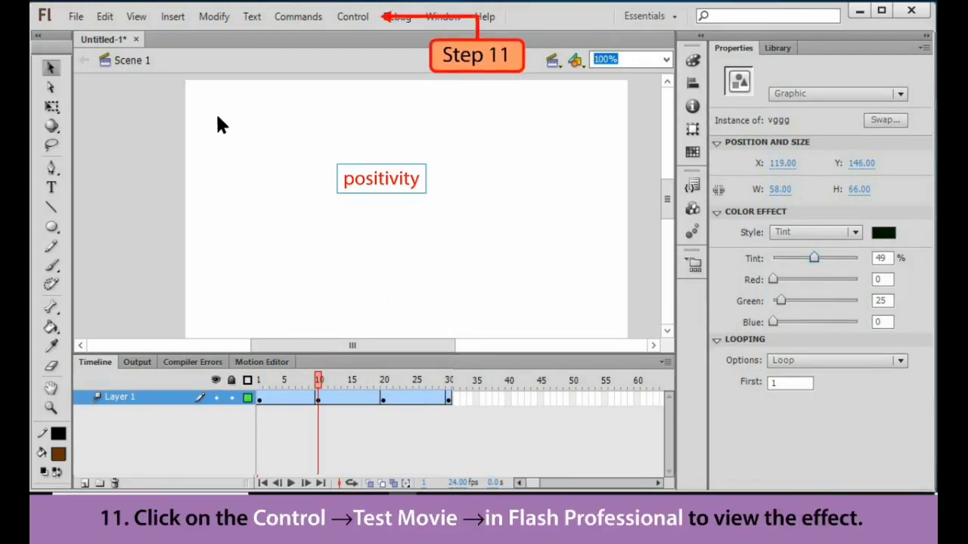
# Step: Test the movie in Flash Professional to preview the positivity text's colour animation
pyautogui.click(366, 16)
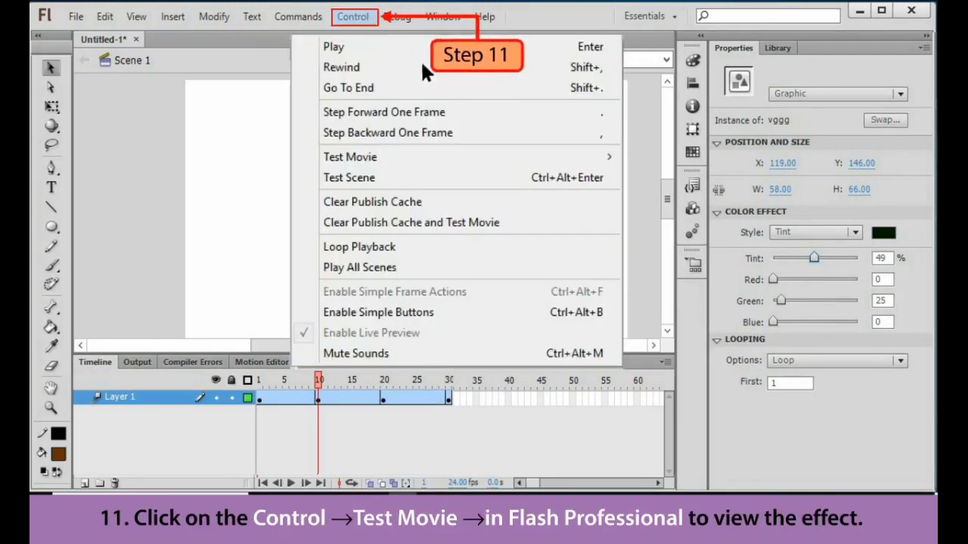
pyautogui.moveTo(527, 159)
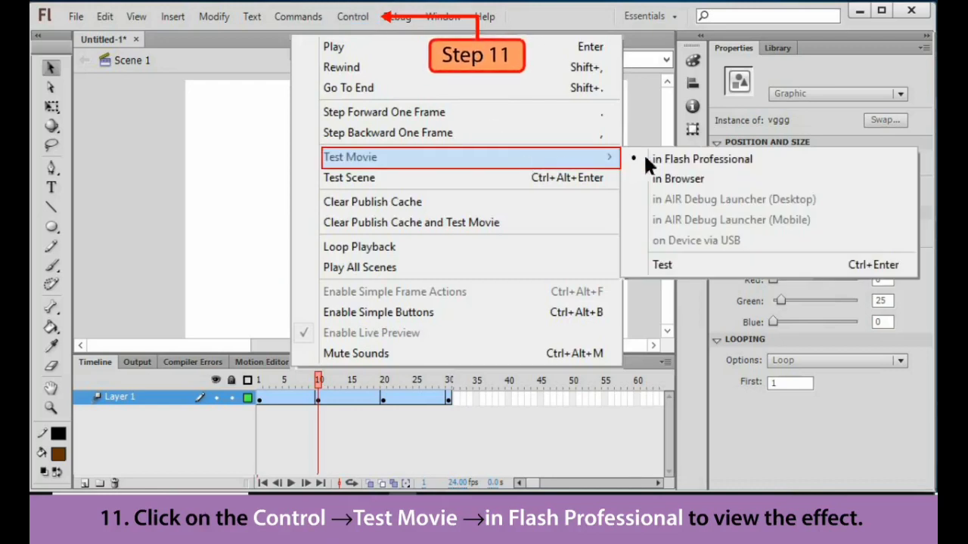
pyautogui.click(783, 166)
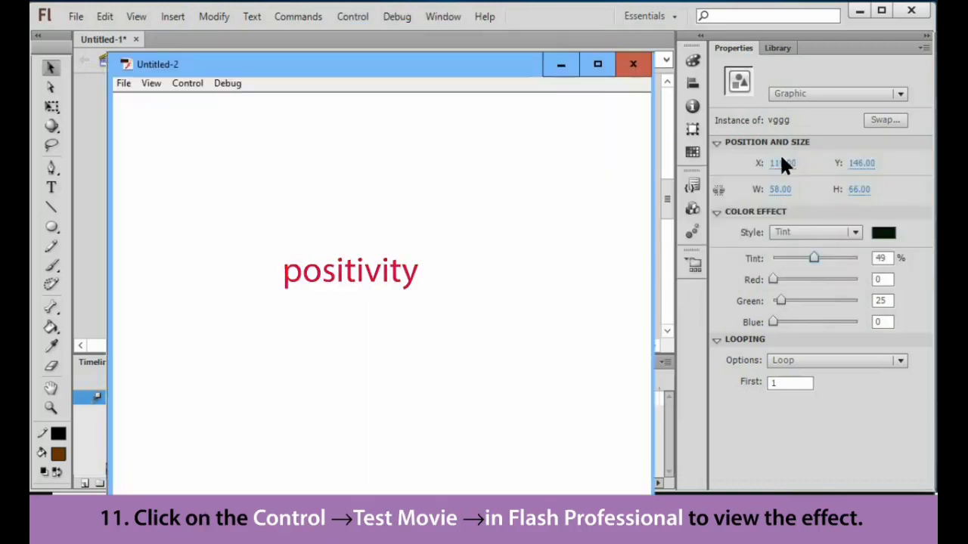